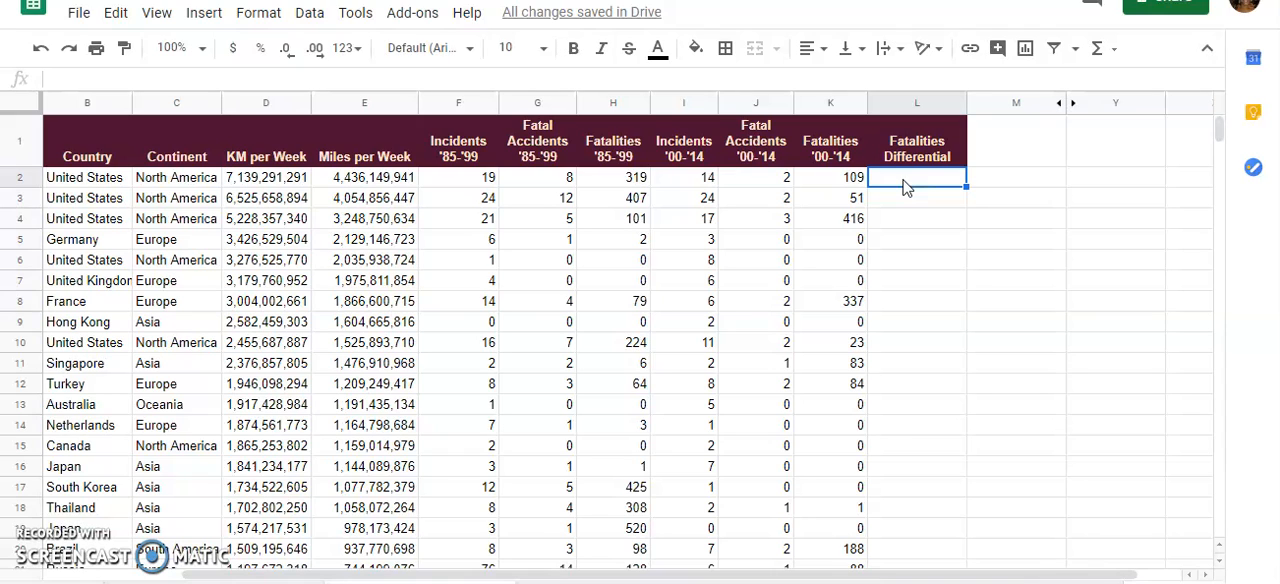
Calculate the Fatalities Differential in L2 with =minus(K2,H2) and fill the formula down the column's data rows
double_click(903, 185)
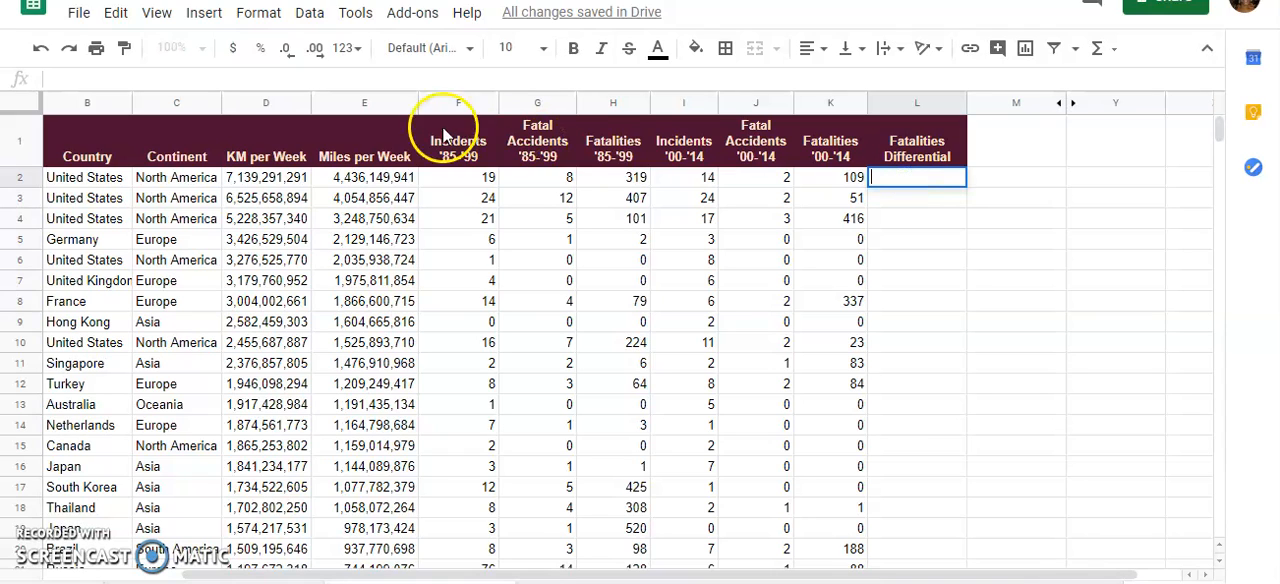
type("=")
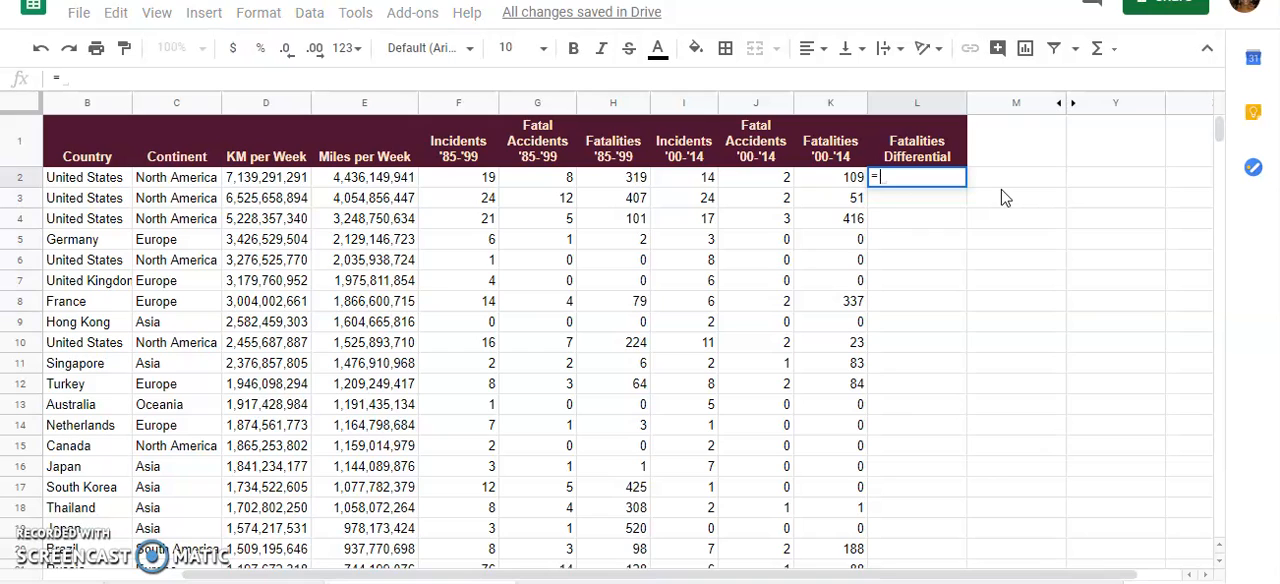
type("minus")
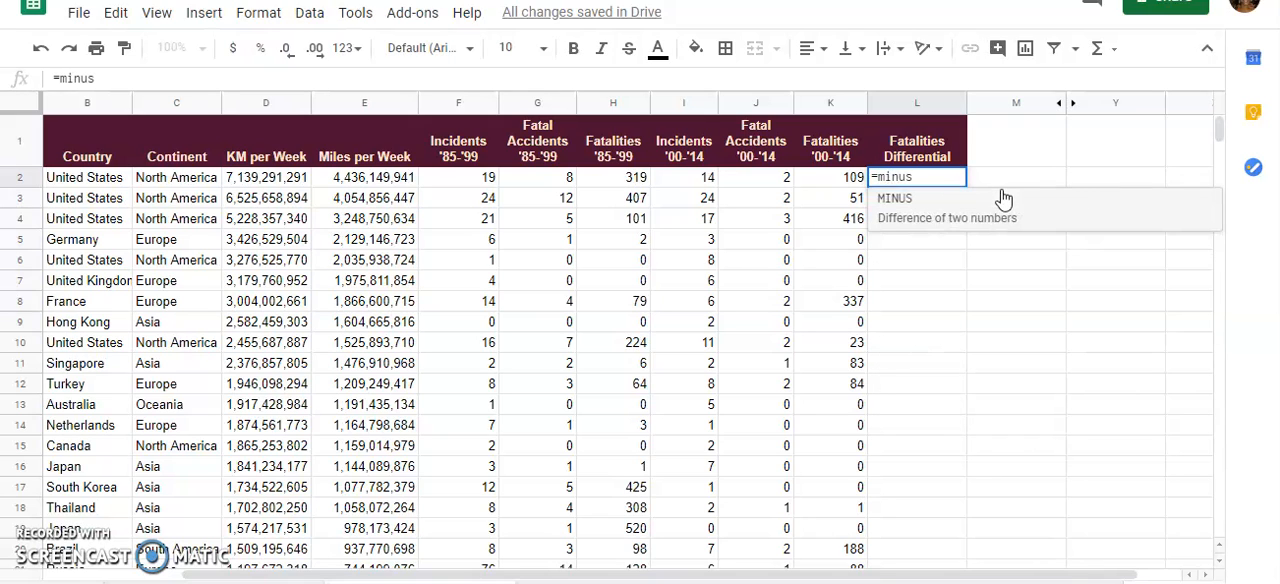
type("(")
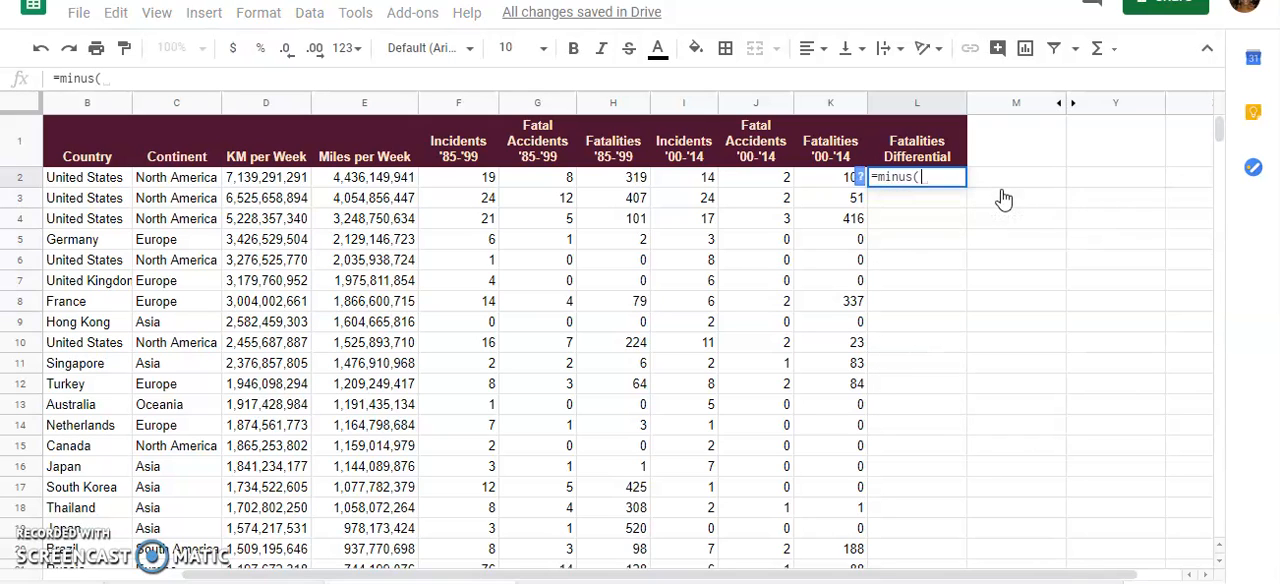
left_click(810, 178)
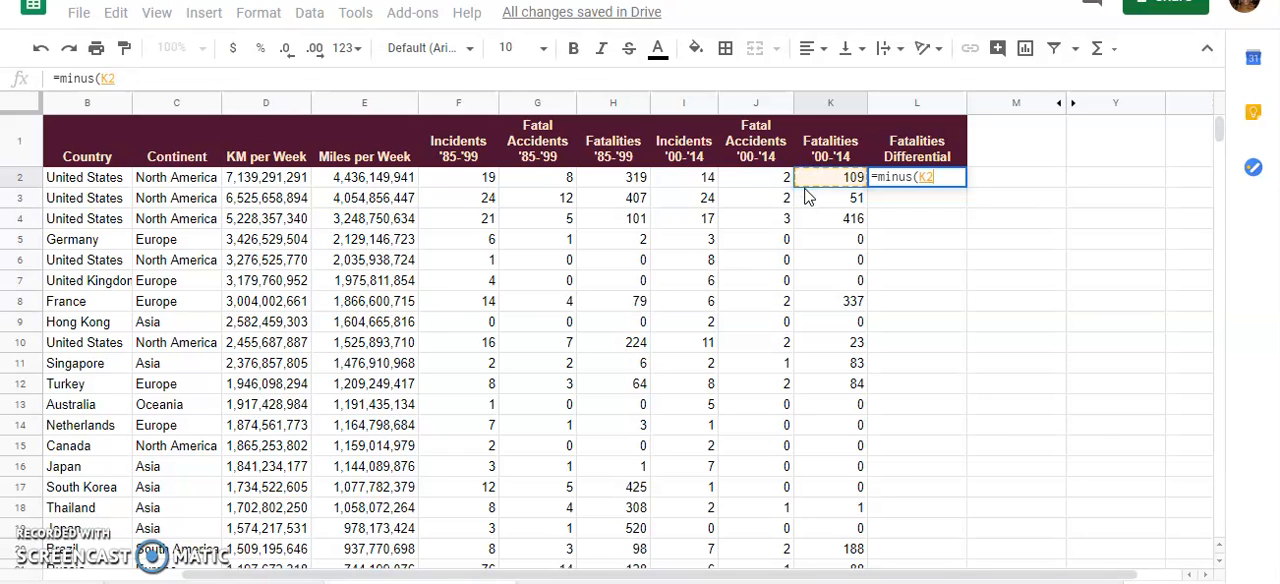
type(",")
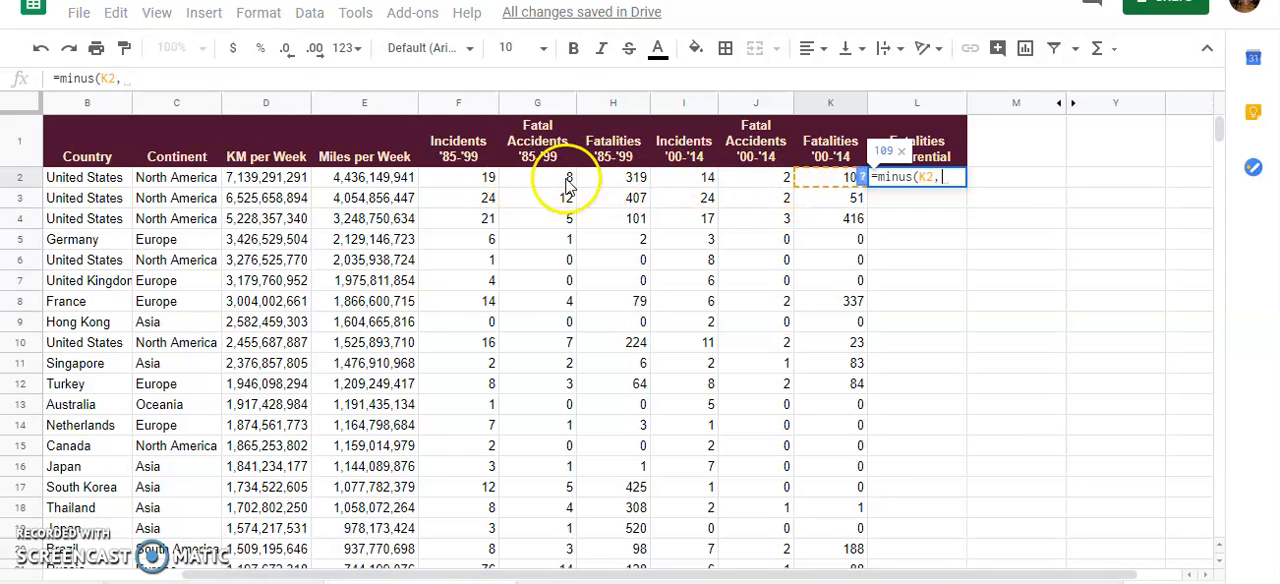
left_click(616, 186)
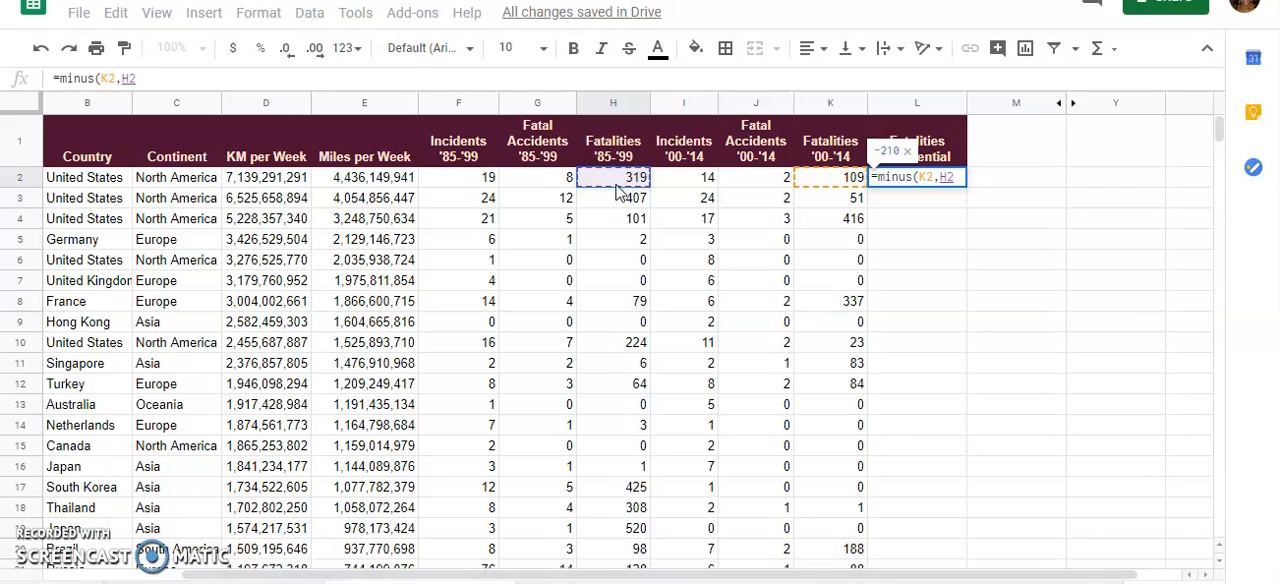
type(")")
key("Return")
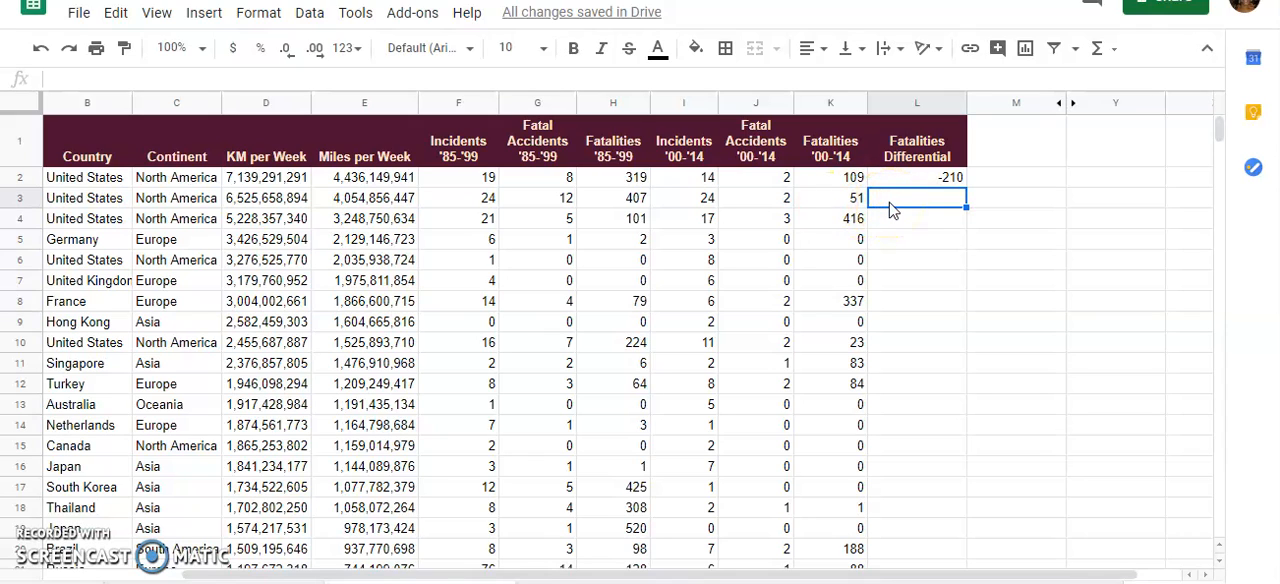
left_click(950, 178)
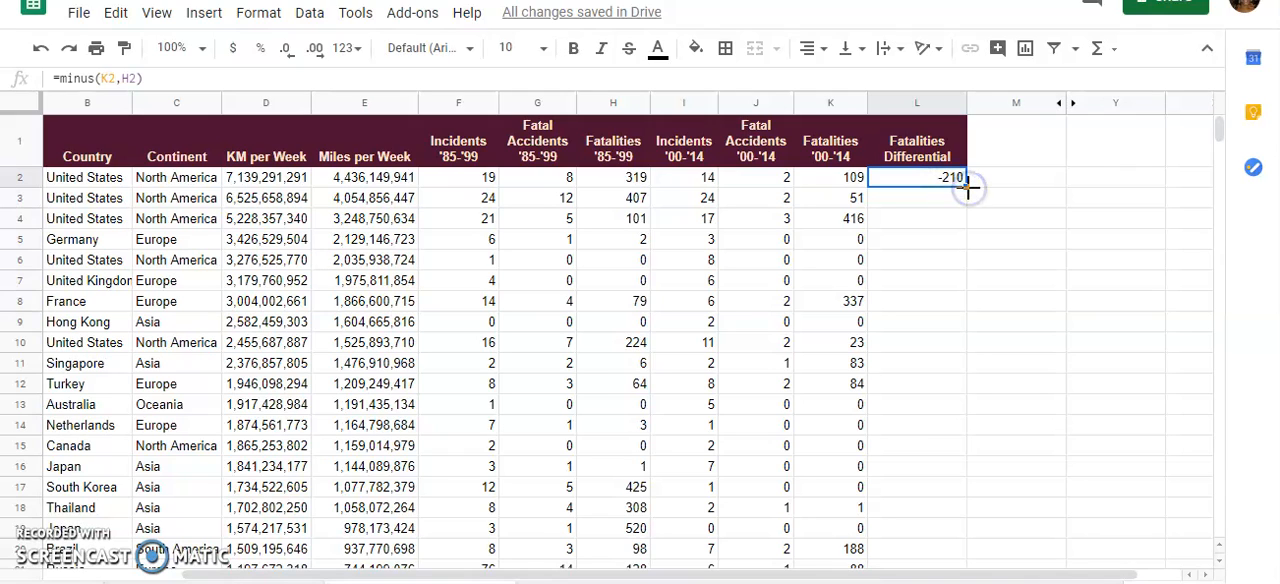
double_click(966, 188)
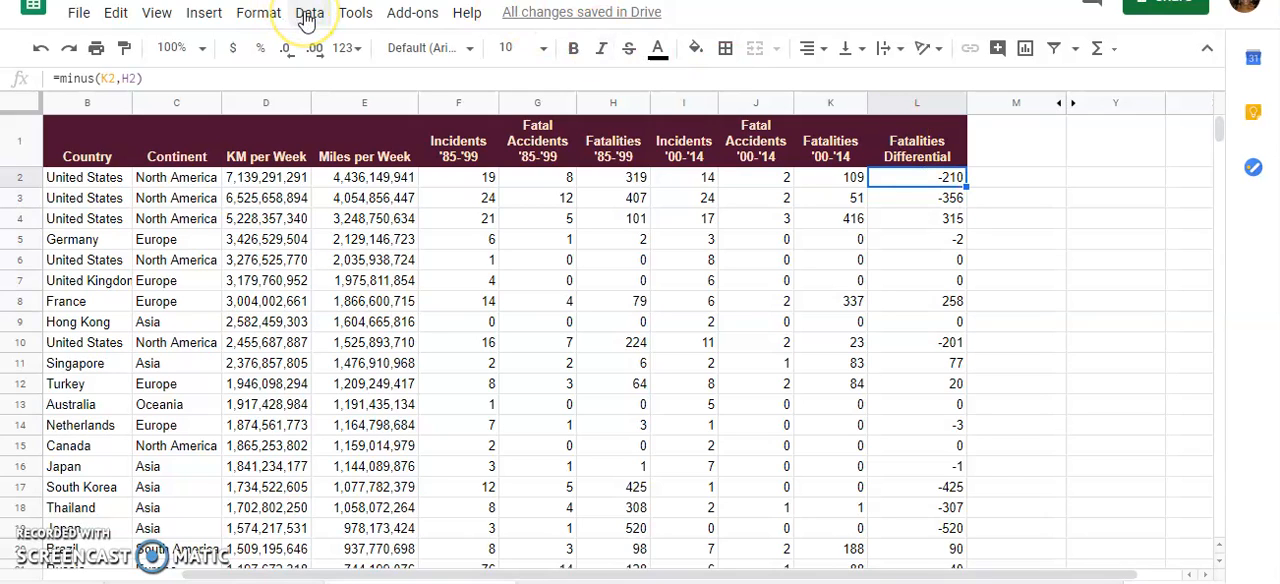
Start a single-colour conditional formatting rule for cell L2 with the condition "Custom formula is"
left_click(258, 12)
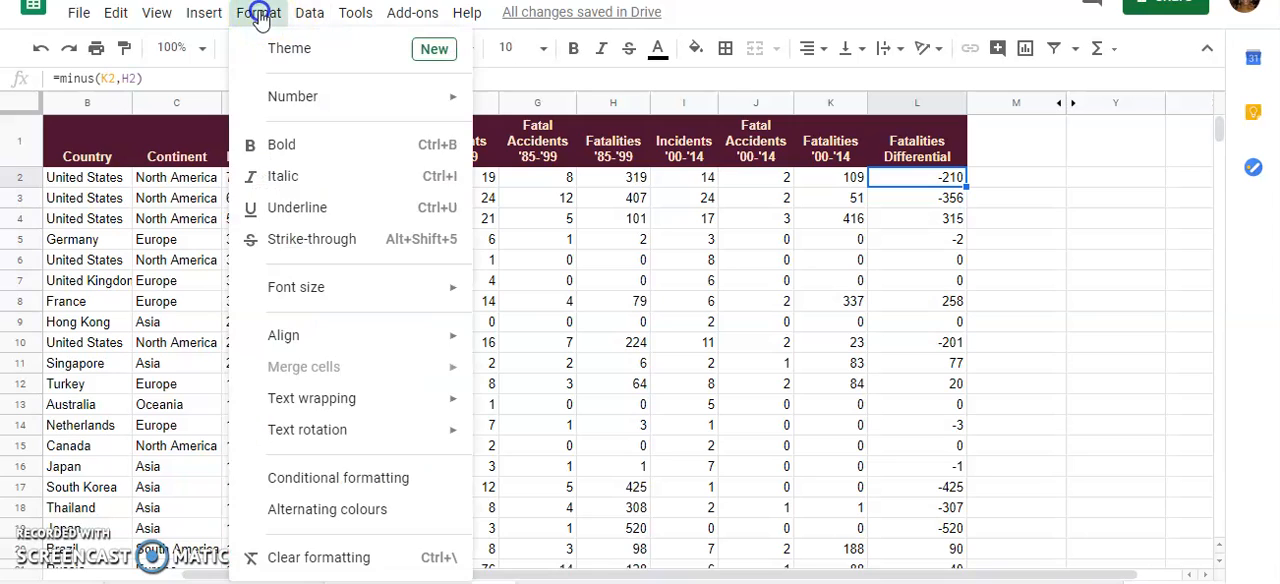
left_click(293, 470)
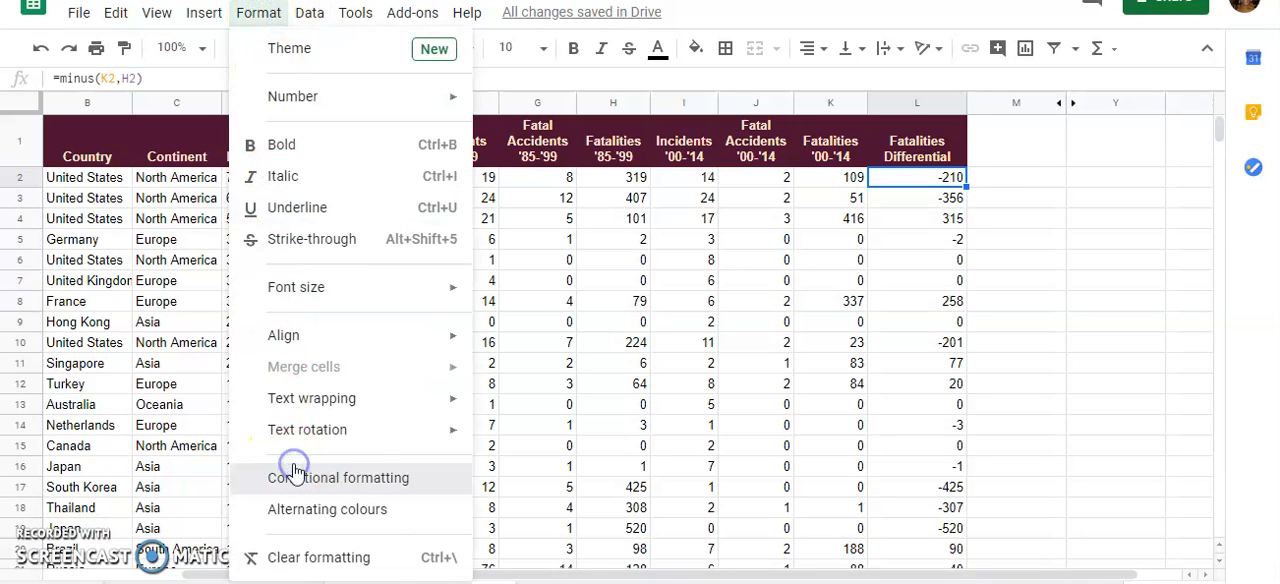
left_click(293, 470)
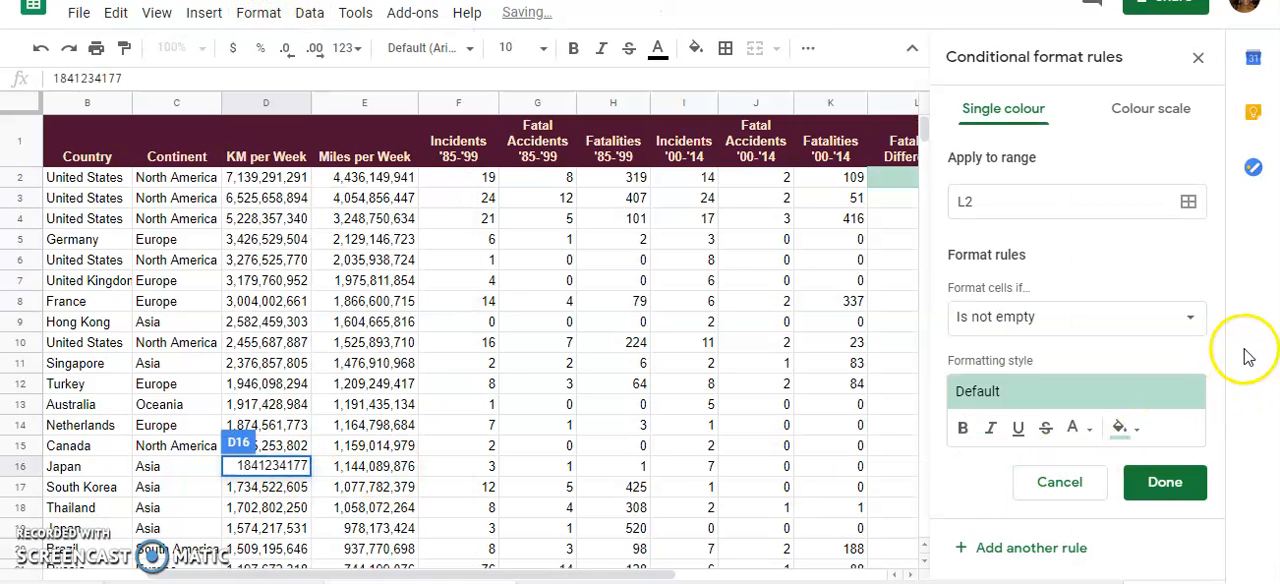
left_click(1190, 318)
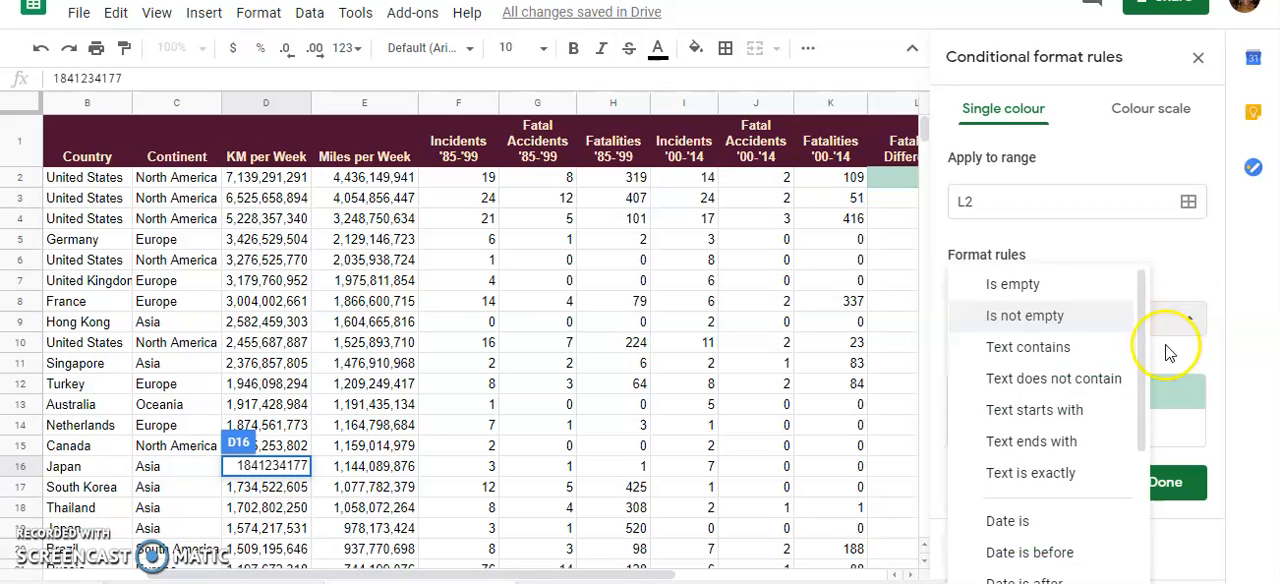
scroll(1052, 470, "down", 3)
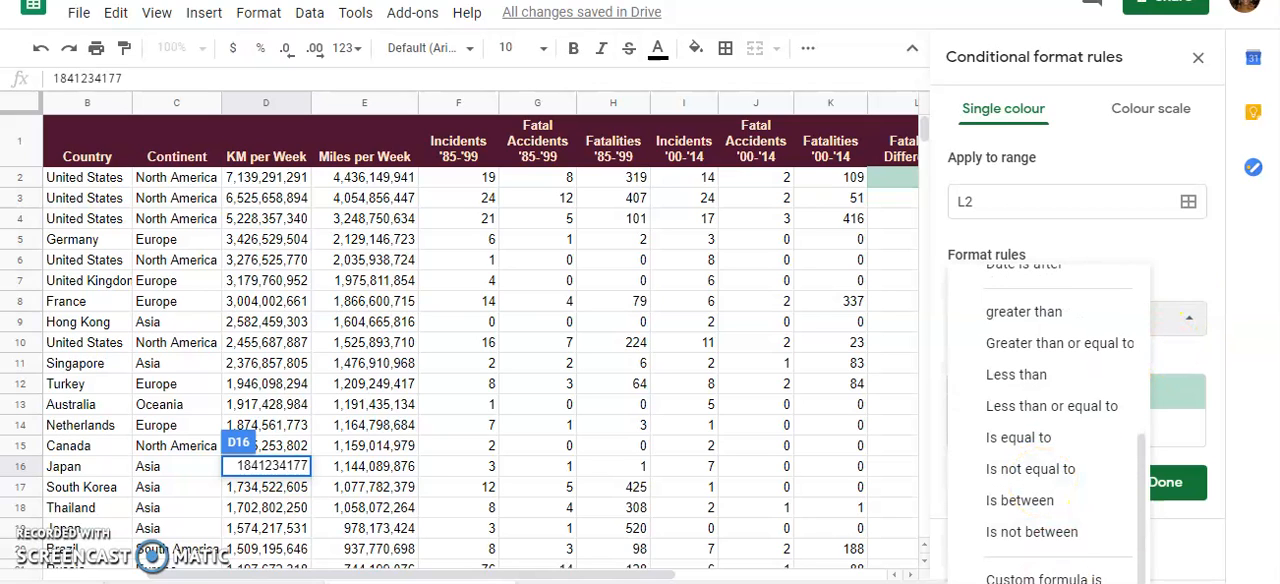
left_click(1068, 575)
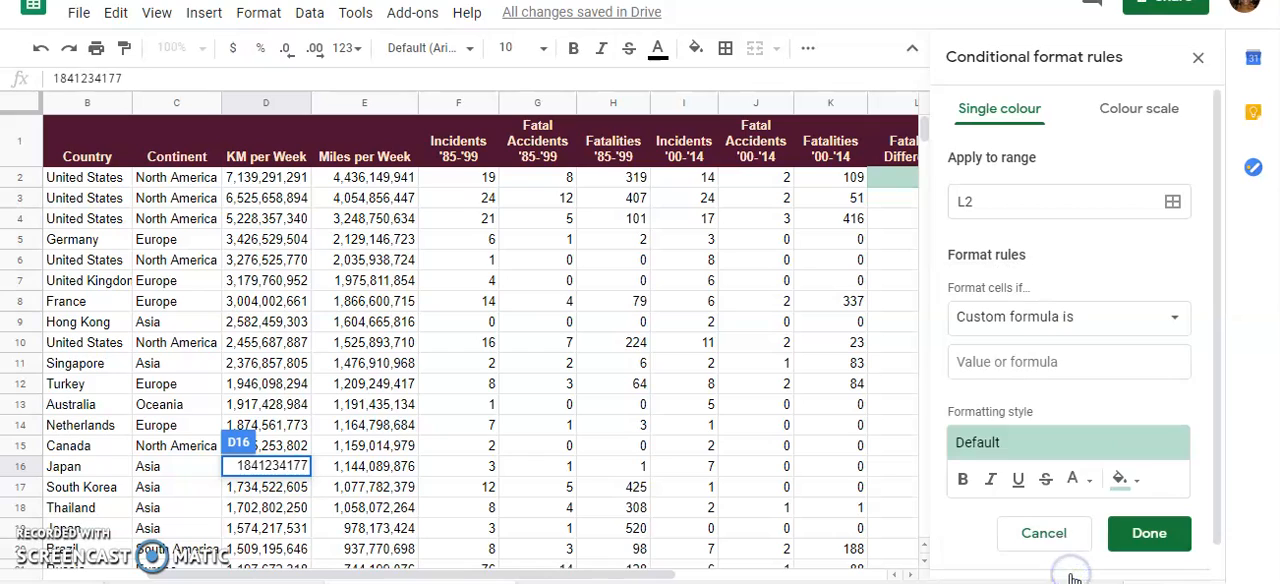
Enter the range reference =$l2:$l57 as the rule's custom formula, covering the differential column down to the last data row
left_click(1068, 361)
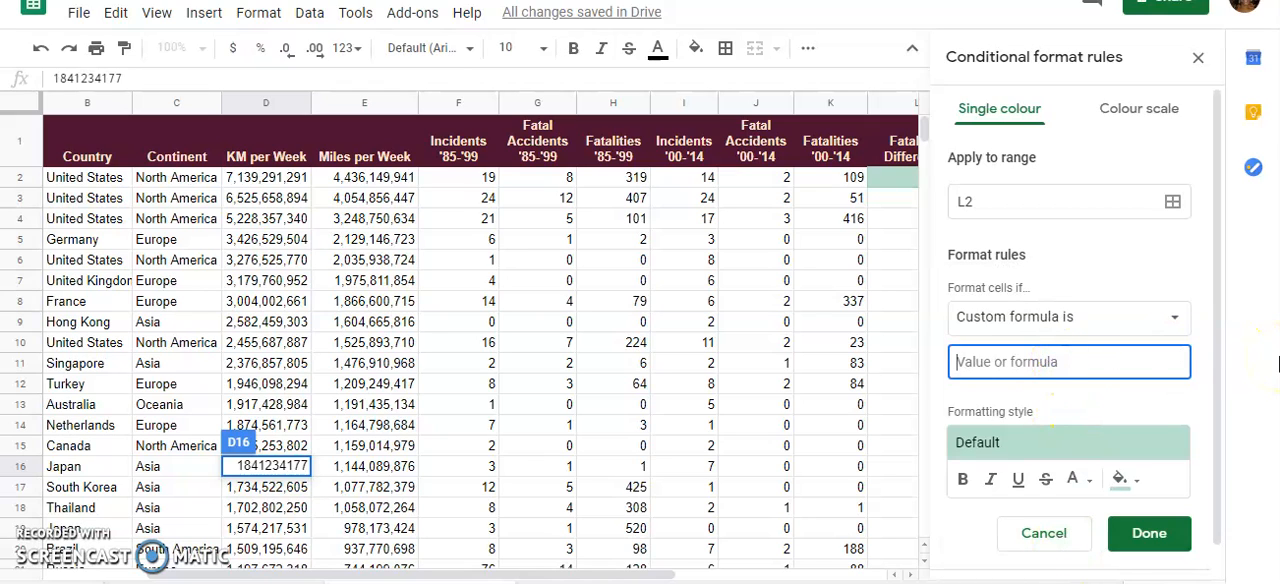
type("=")
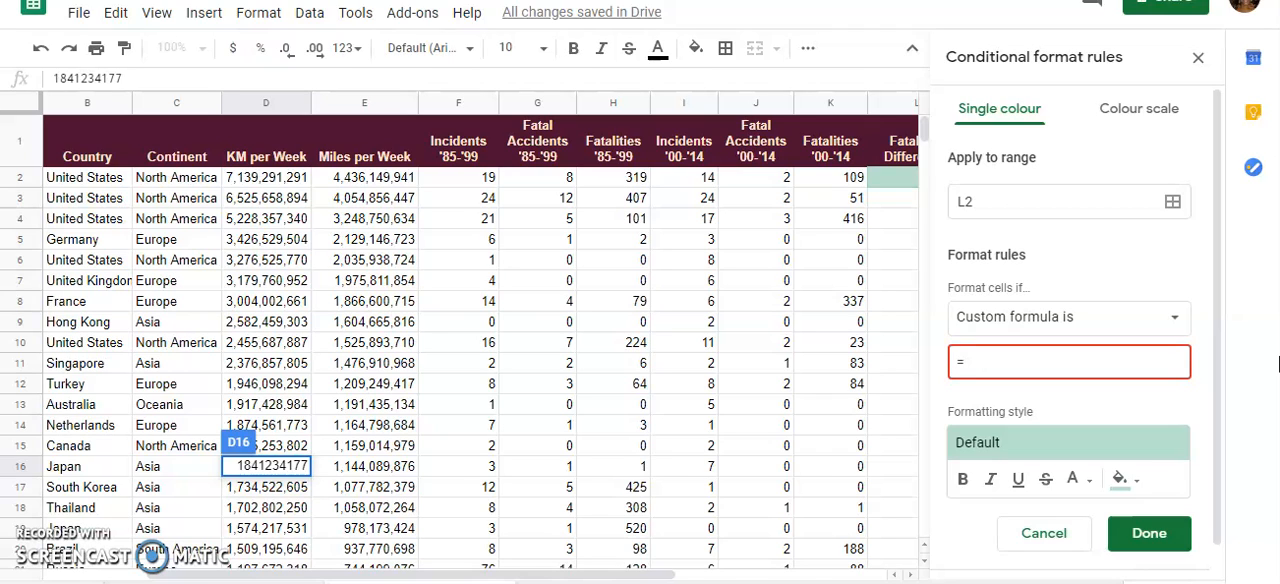
type("$I2")
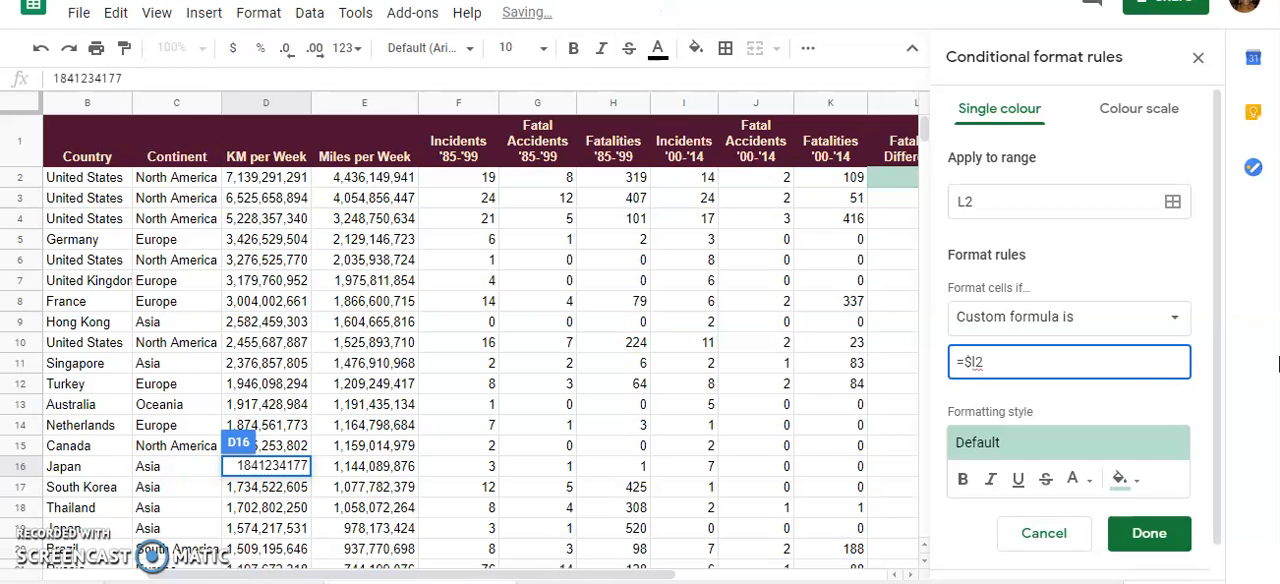
type(":")
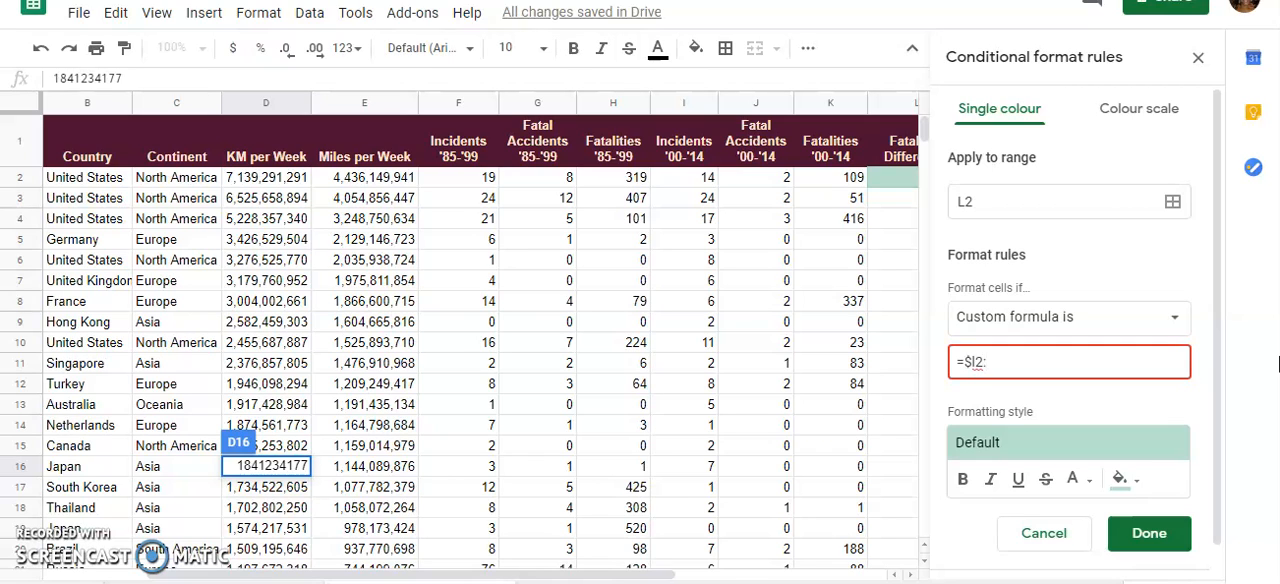
type("I")
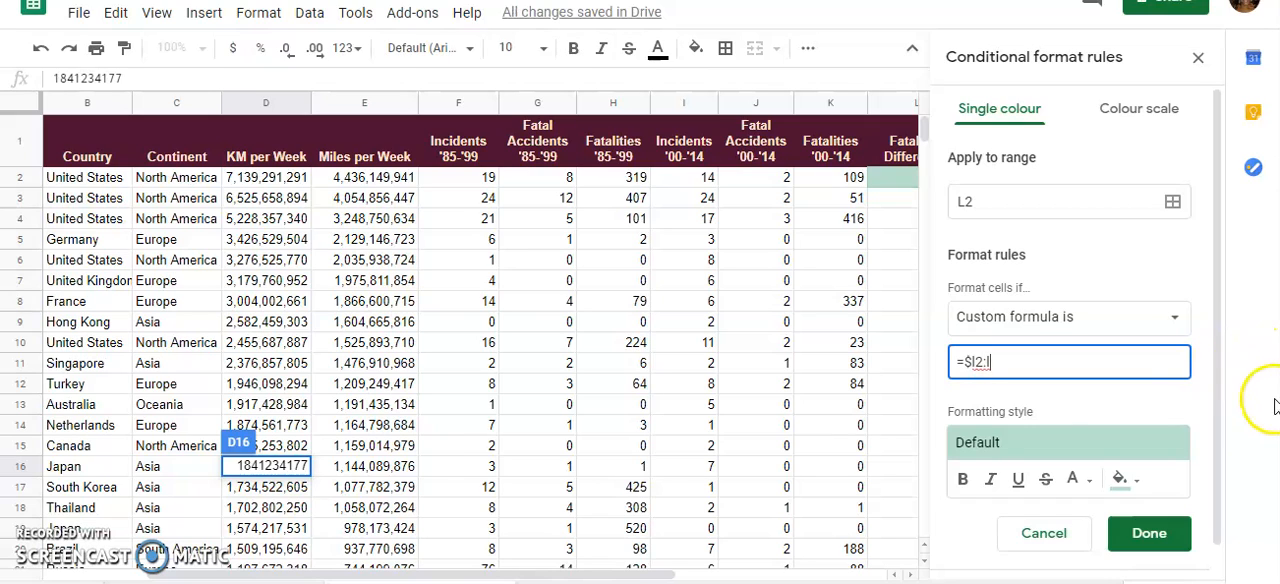
scroll(600, 425, "down", 10)
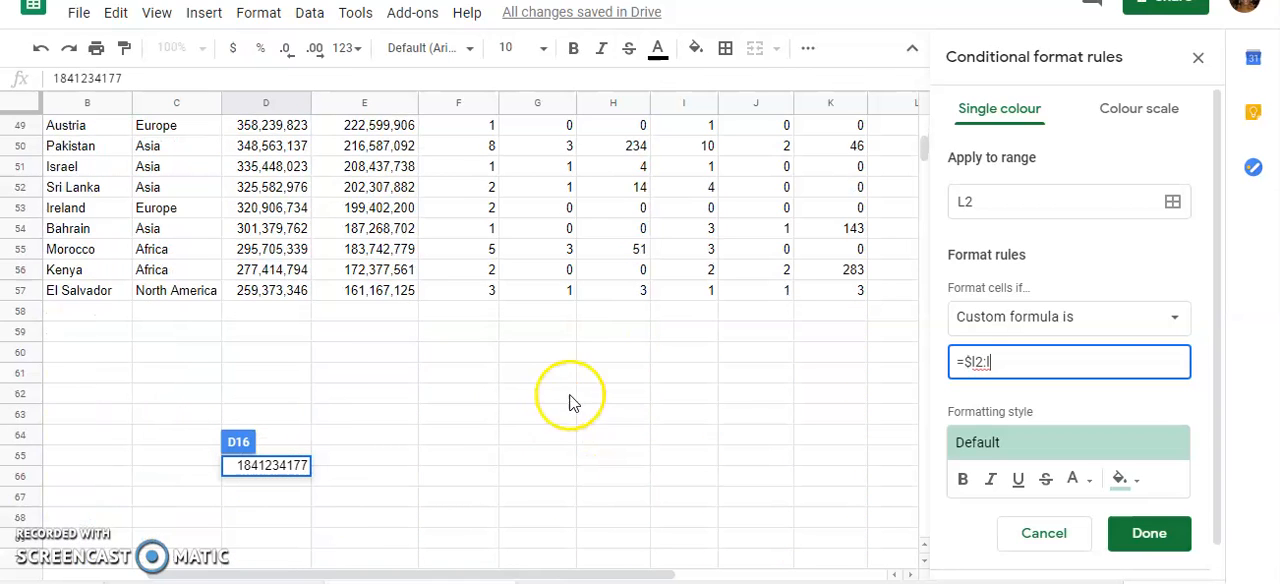
type("57")
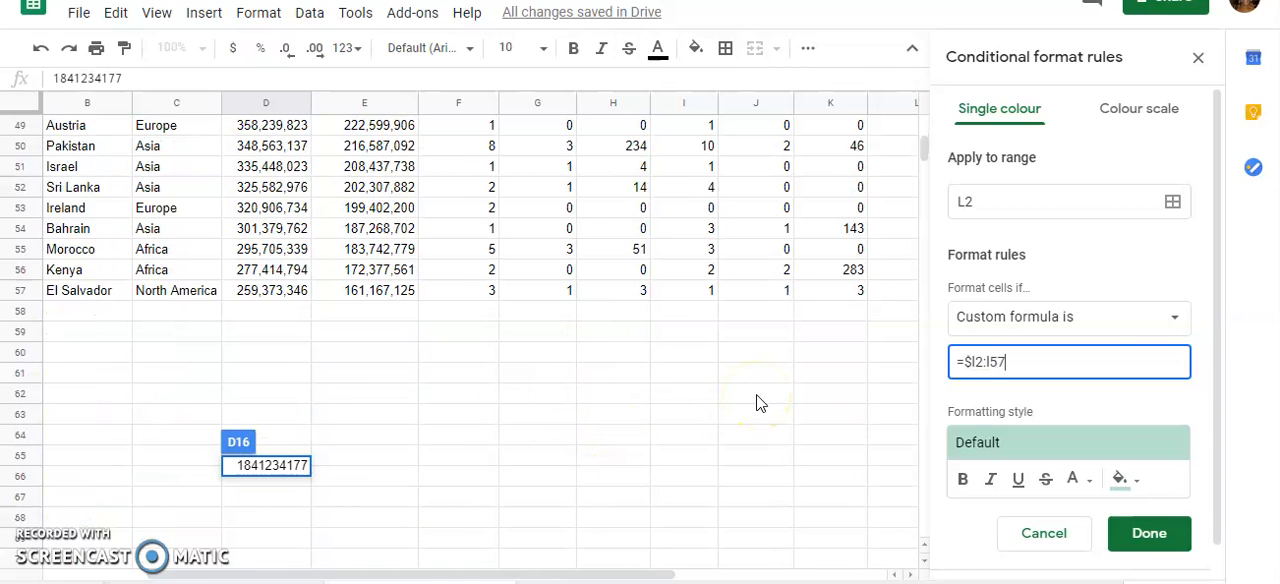
scroll(820, 215, "up", 10)
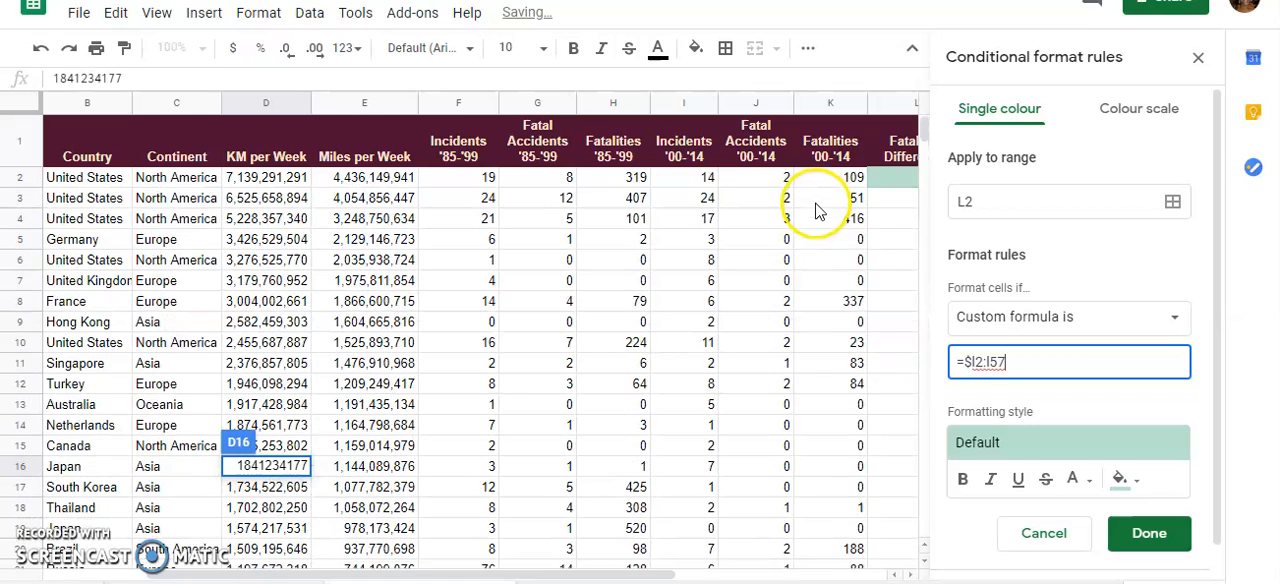
left_click(985, 364)
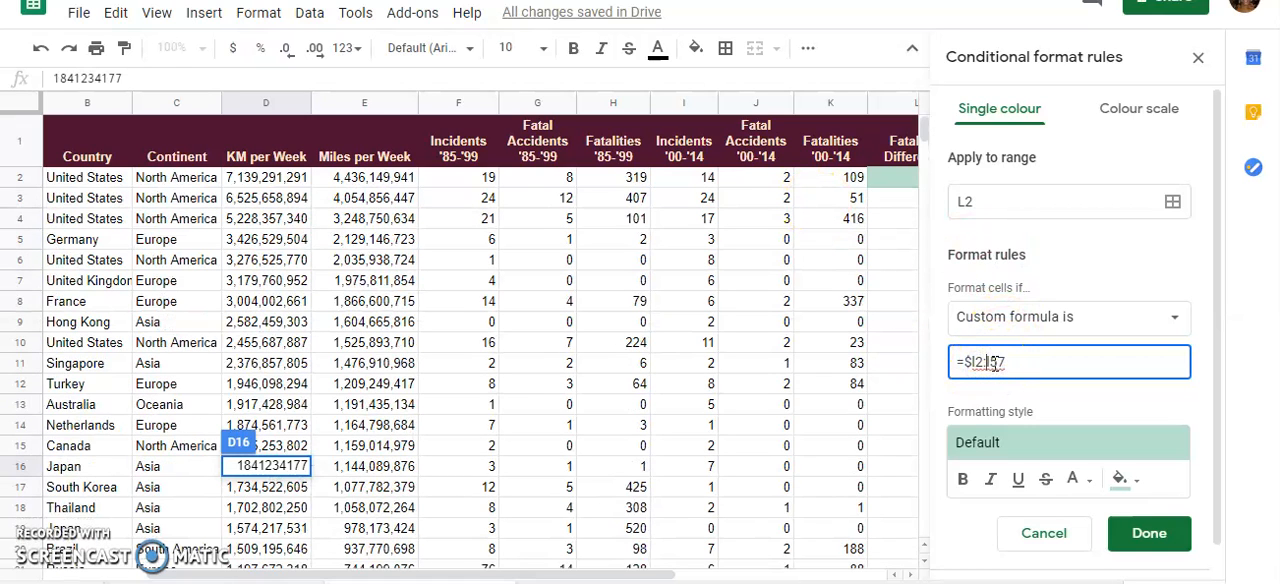
type("$")
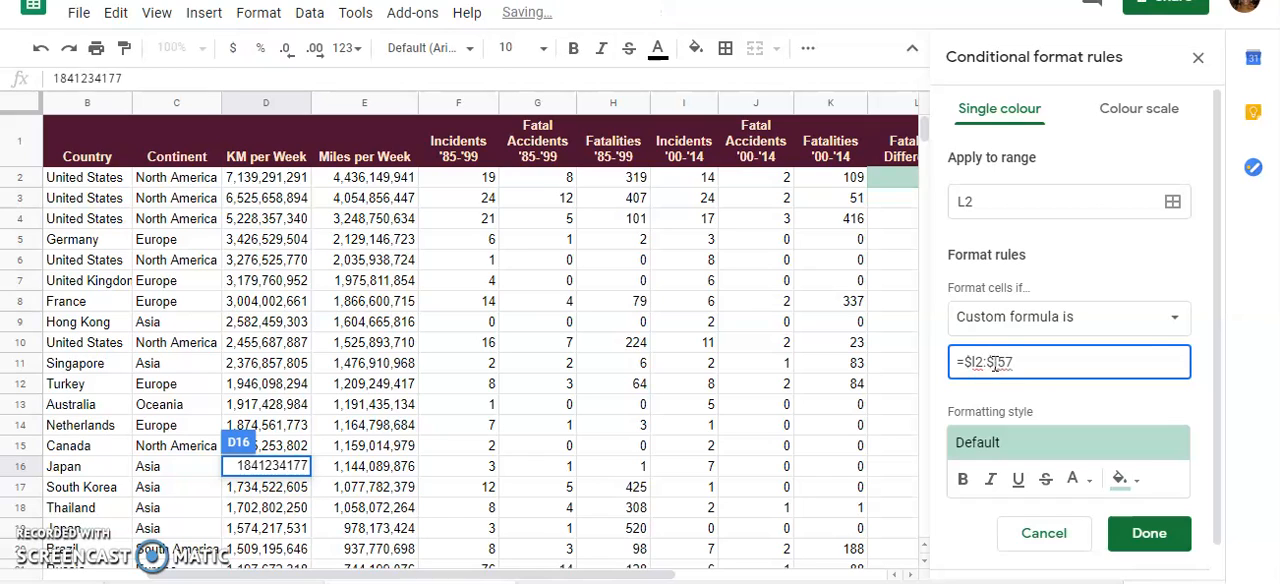
Complete the custom formula as =($l2:$l57)<0, with the range in parentheses and a less-than-zero comparison
left_click(1021, 366)
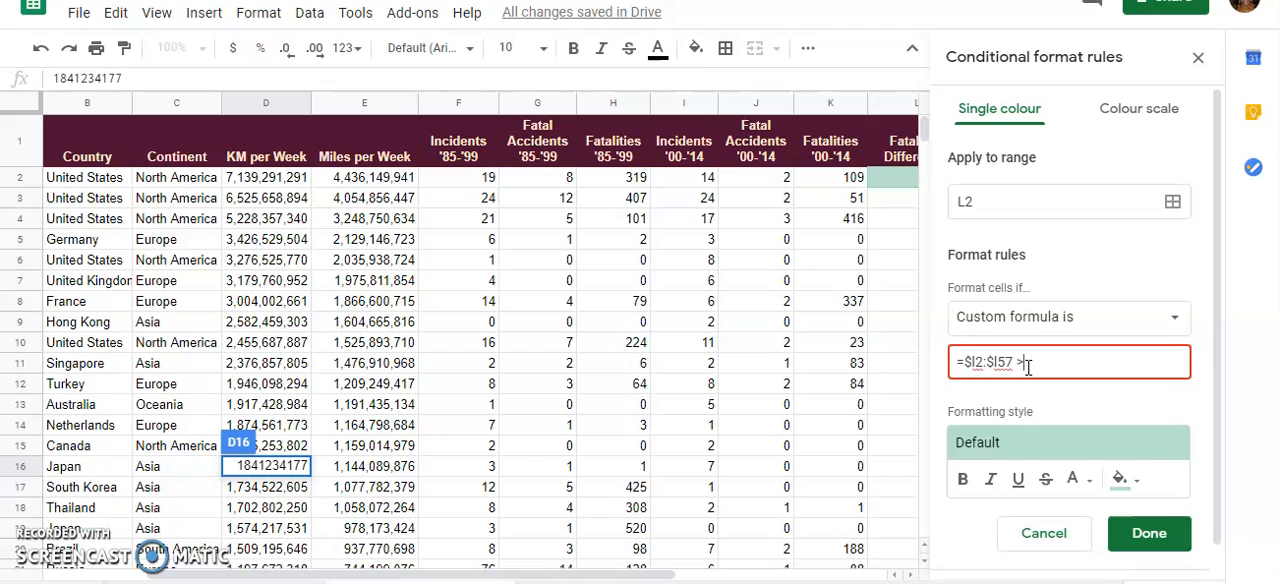
key("BackSpace")
key("BackSpace")
type("<")
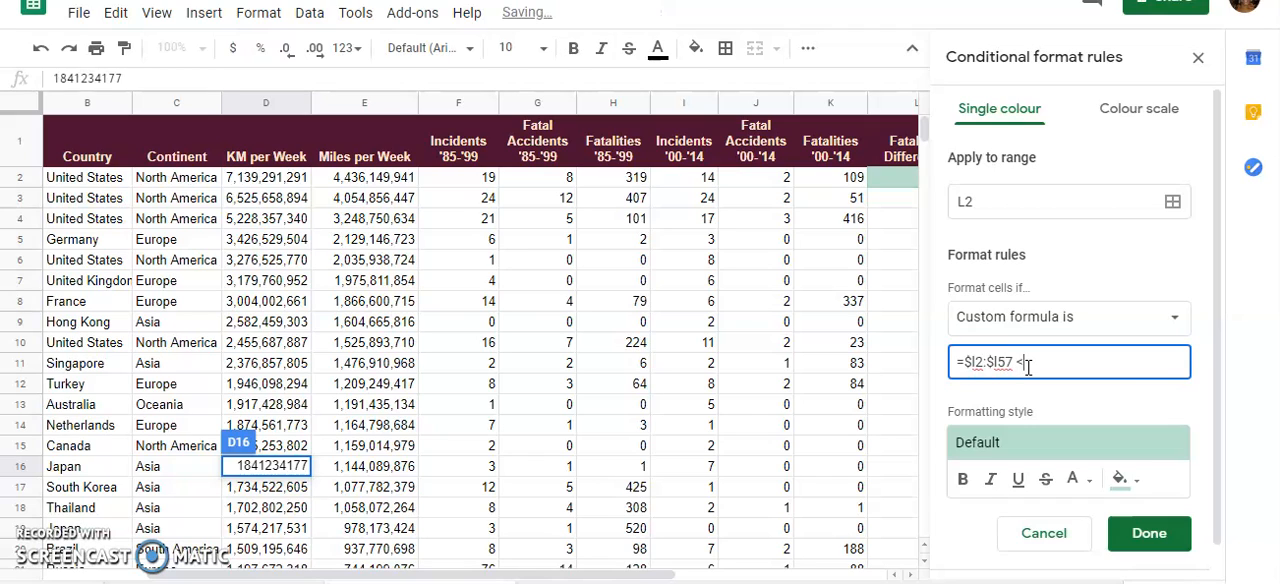
type("6")
left_click(1014, 360)
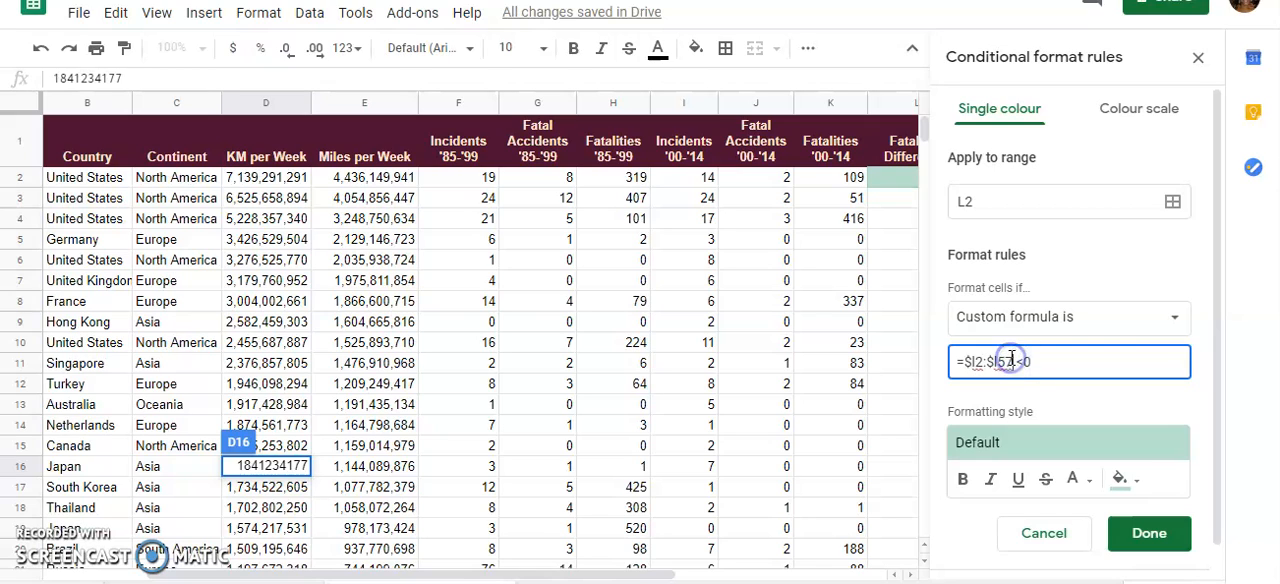
left_click(963, 362)
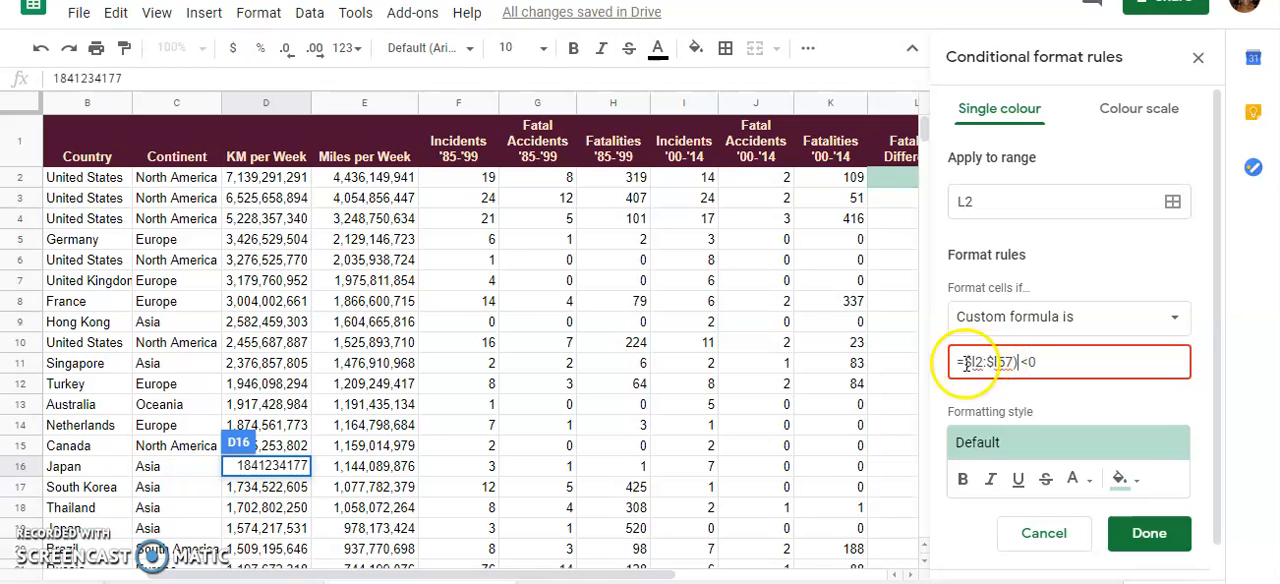
type("(")
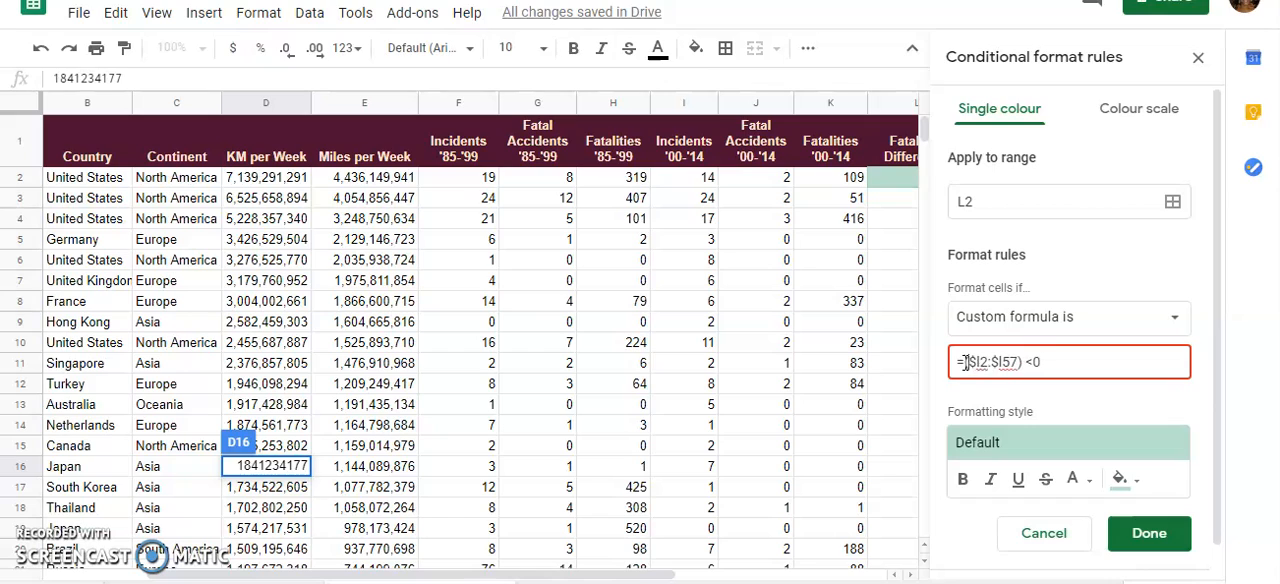
left_click(1029, 361)
key("BackSpace")
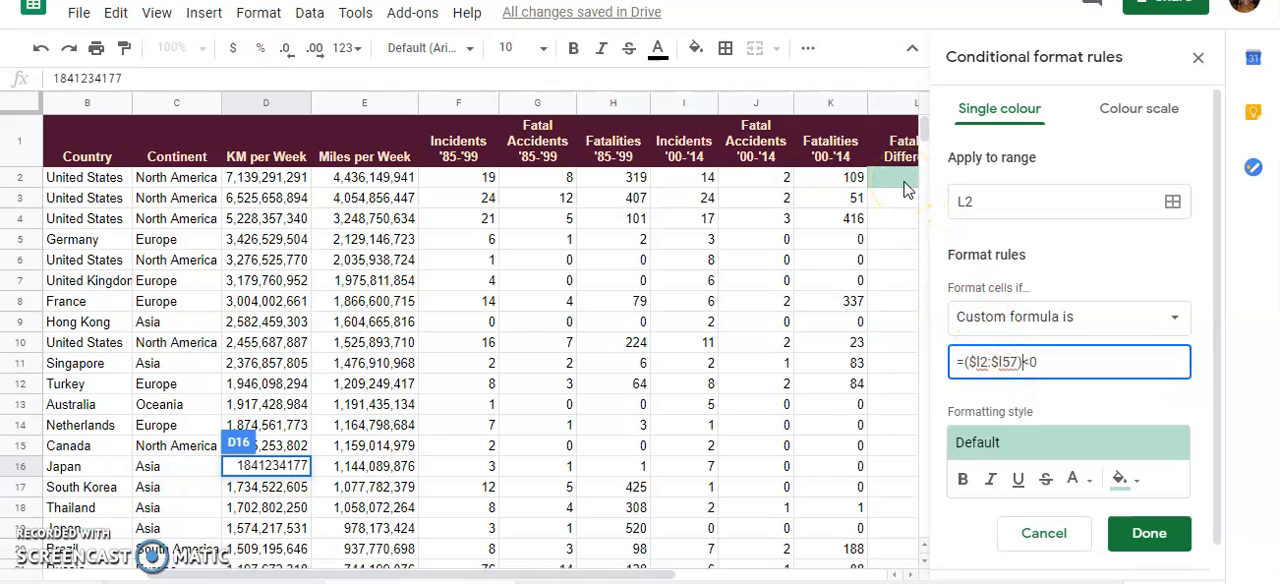
Give the rule a light green fill colour and save it
left_click(1120, 478)
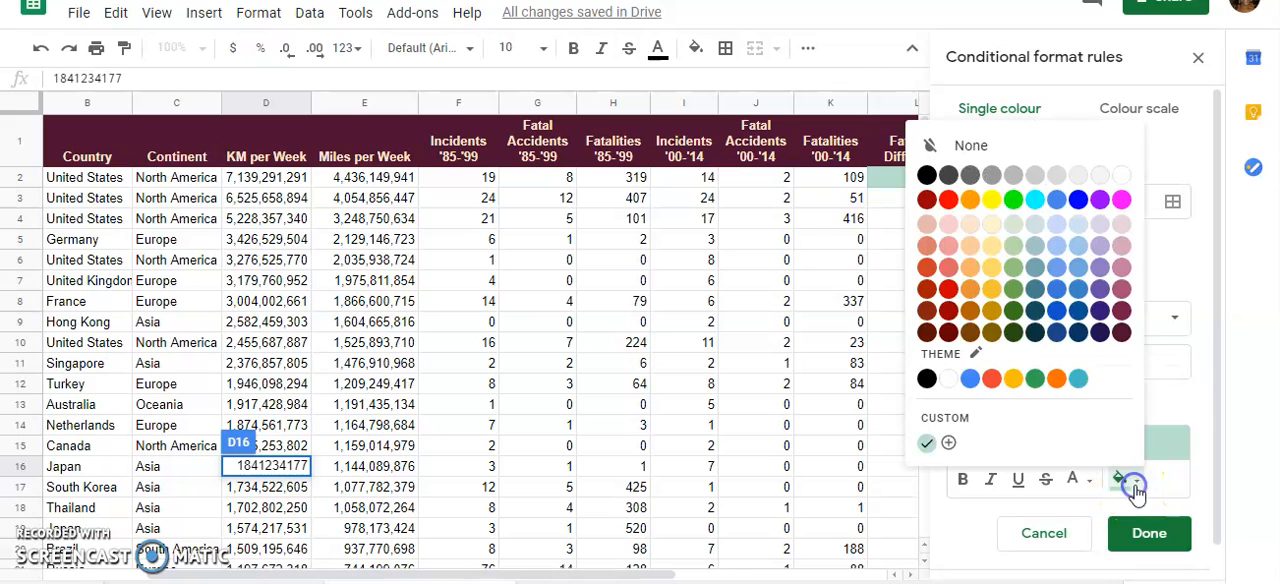
left_click(1013, 248)
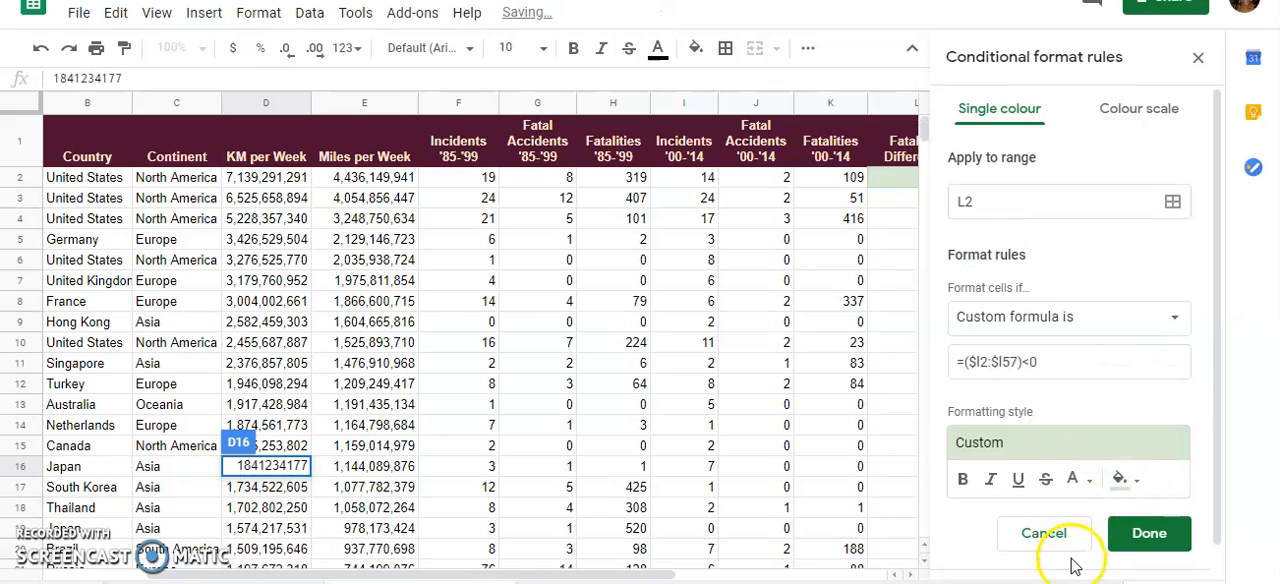
left_click(1152, 533)
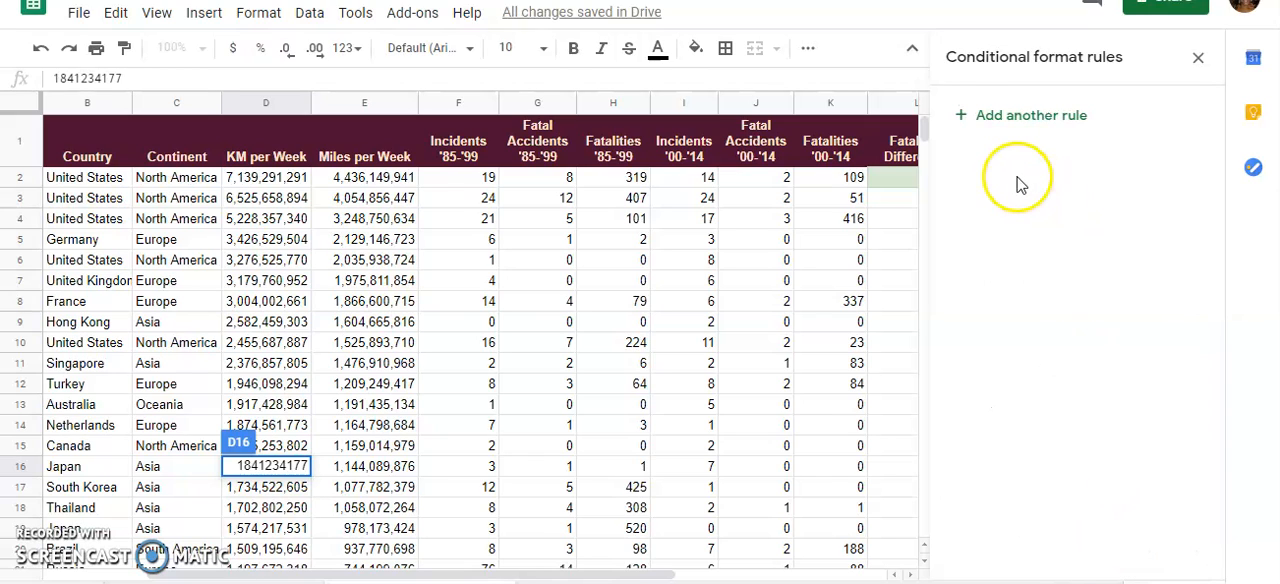
Select the data range B2:L57 and remove the existing conditional formatting rule that covers only cell L2
left_click(909, 268)
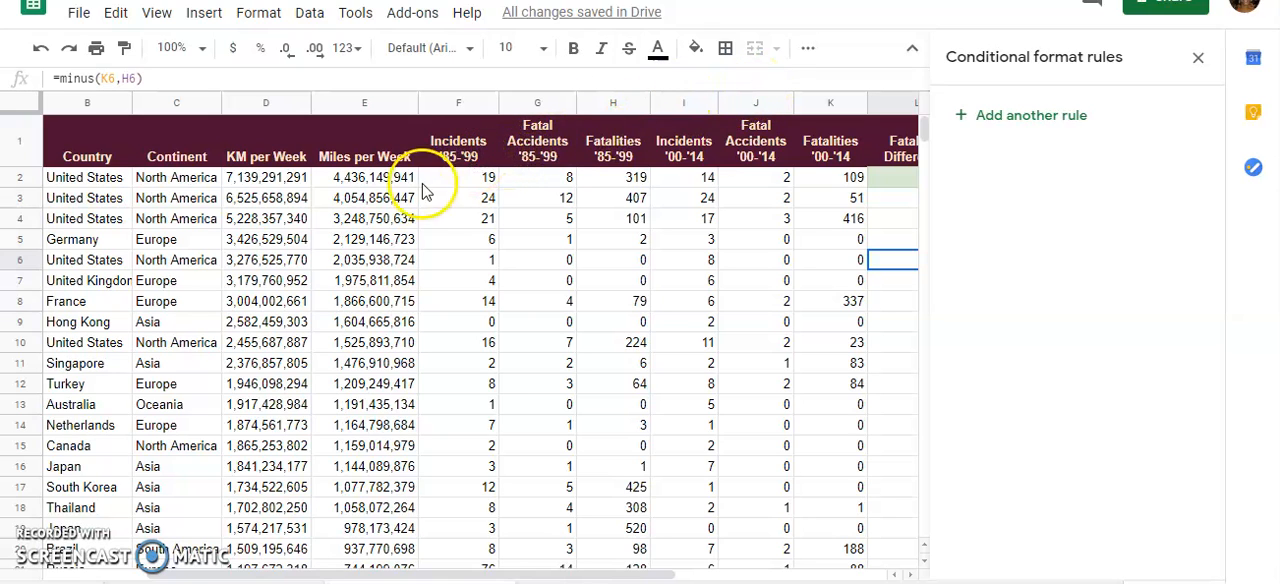
left_click(114, 183)
left_click_drag(114, 183, 906, 541)
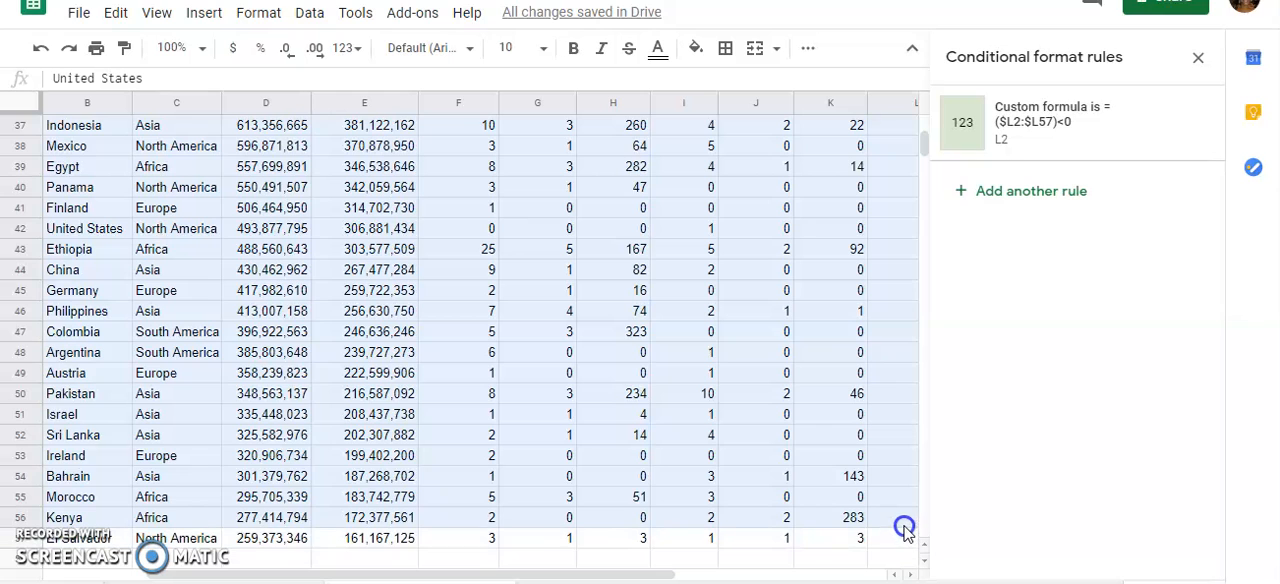
left_click(909, 576)
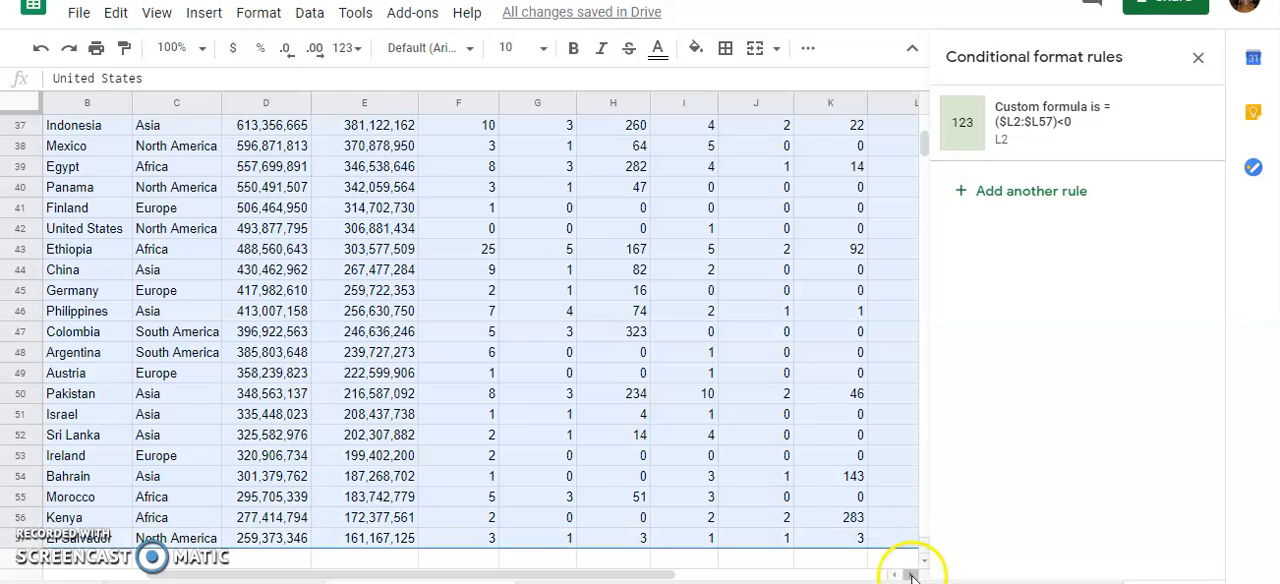
scroll(803, 330, "up", 10)
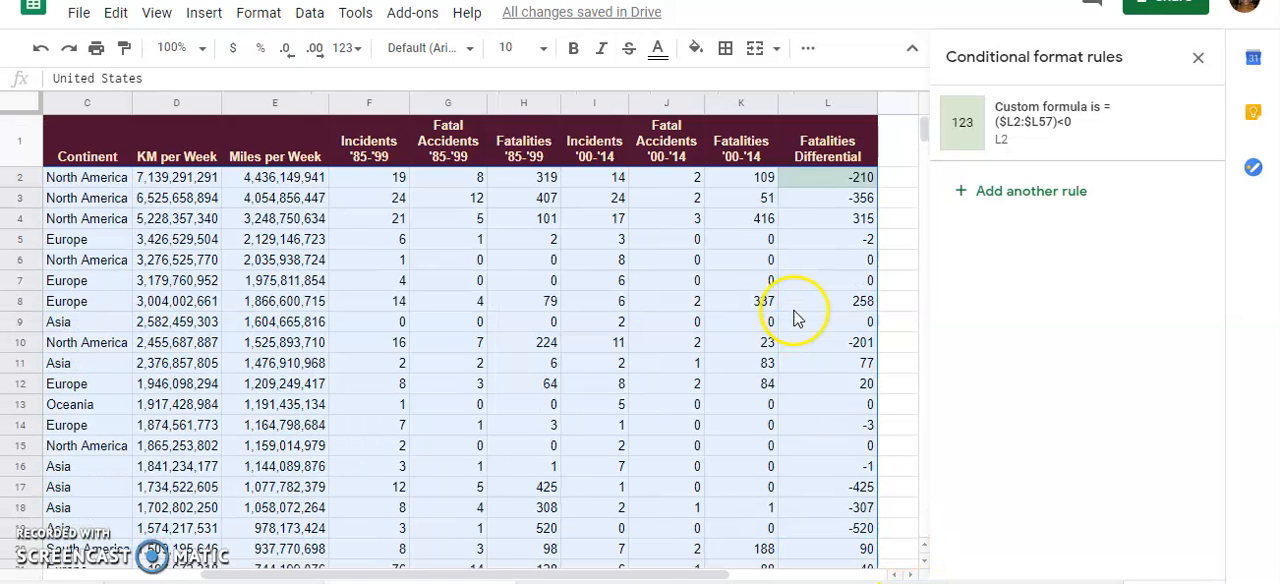
mouse_move(1146, 131)
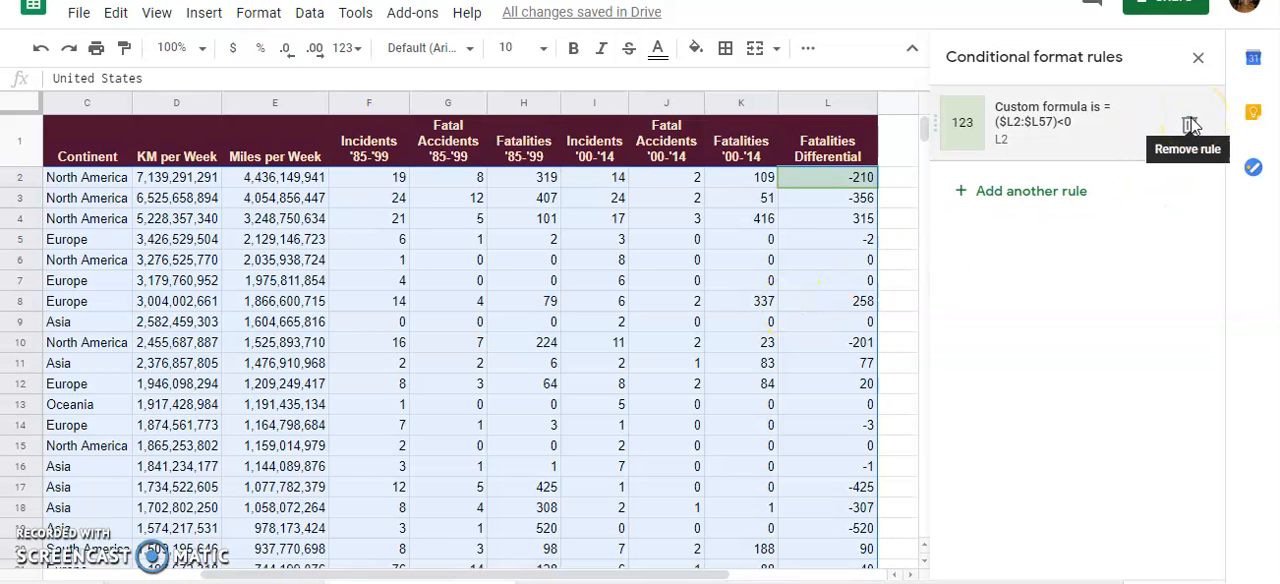
left_click(1190, 126)
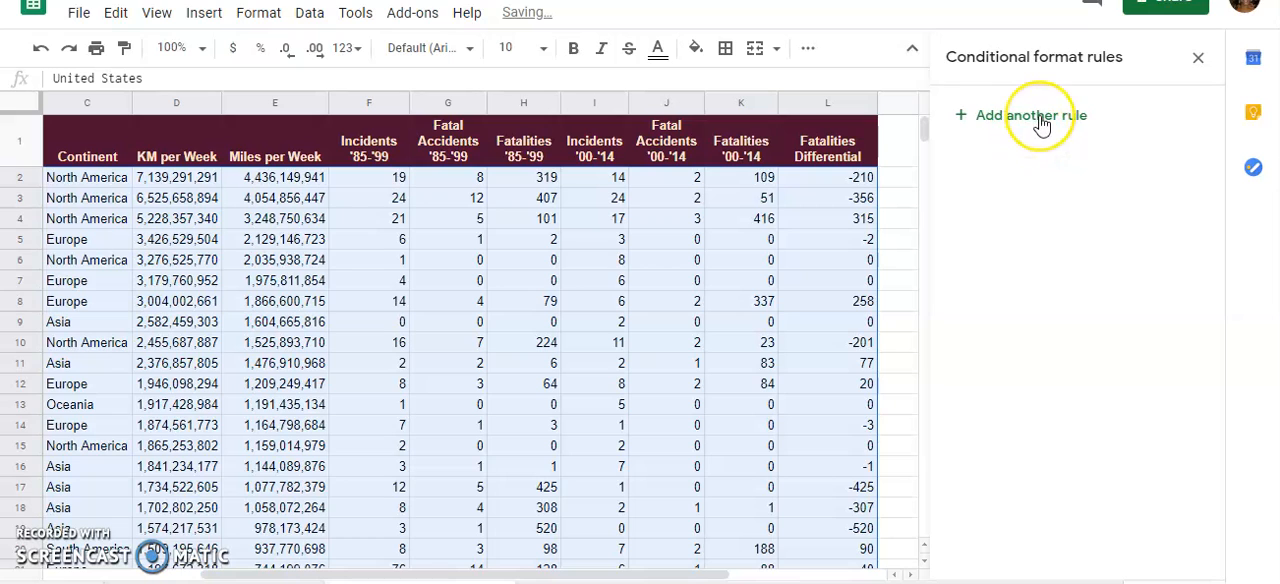
Add a single-colour conditional formatting rule for B2:L57 using the custom formula =$l2<0
left_click(989, 118)
left_click(1190, 318)
scroll(1040, 450, "down", 5)
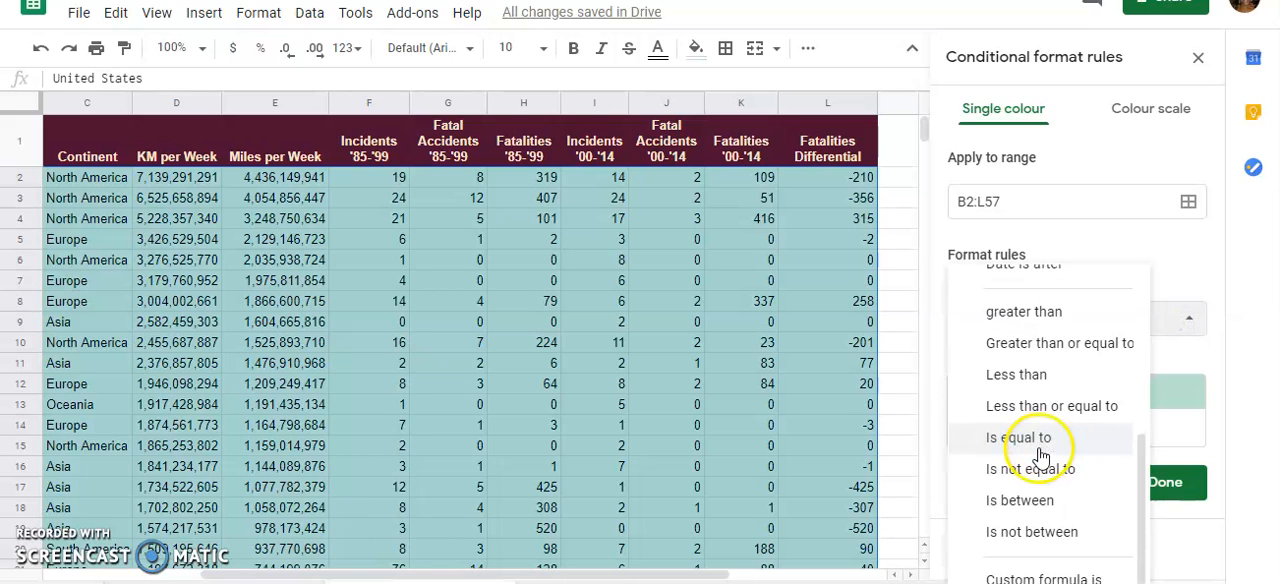
left_click(1042, 576)
left_click(1035, 361)
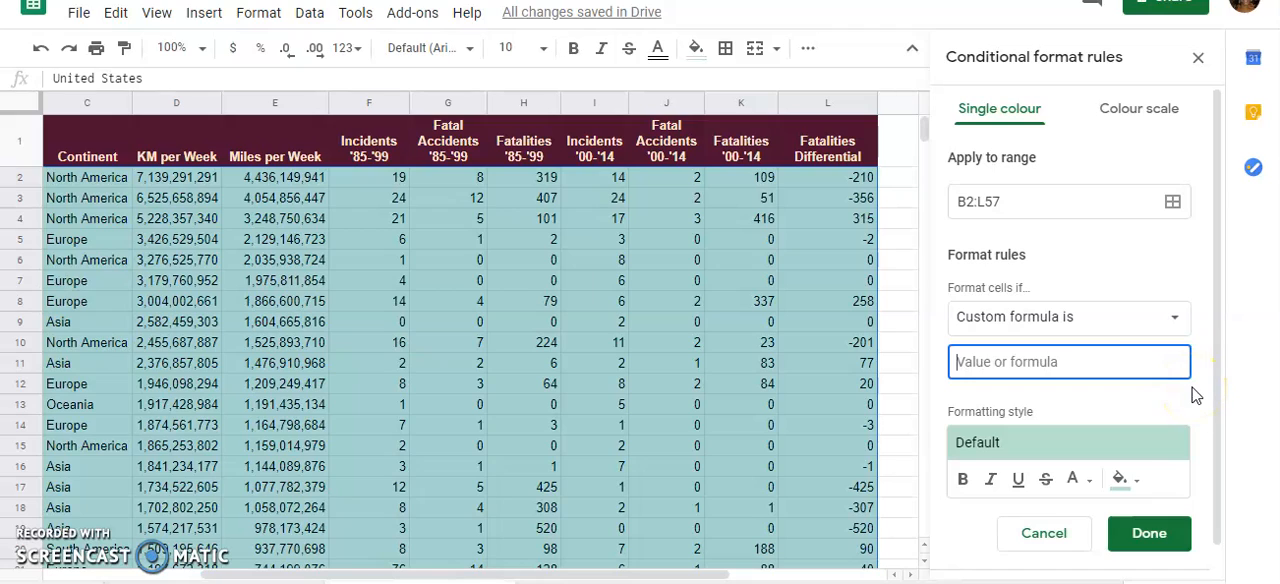
type("=")
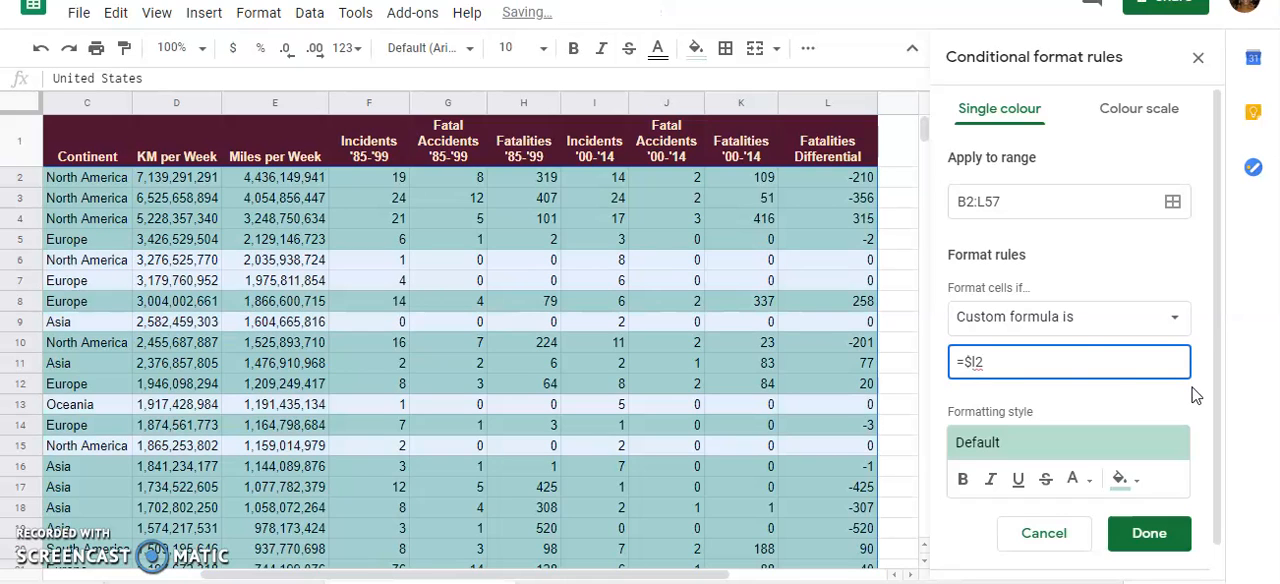
left_click(1077, 382)
Style the rule with a light green fill and the darkest green text colour
left_click(1122, 480)
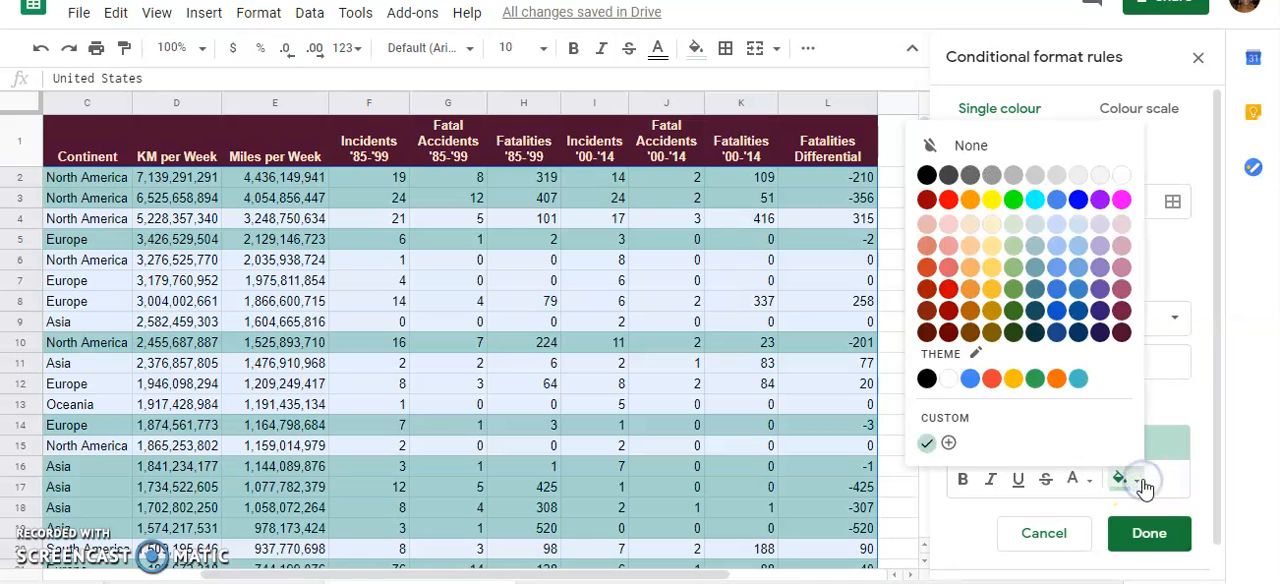
left_click(1014, 228)
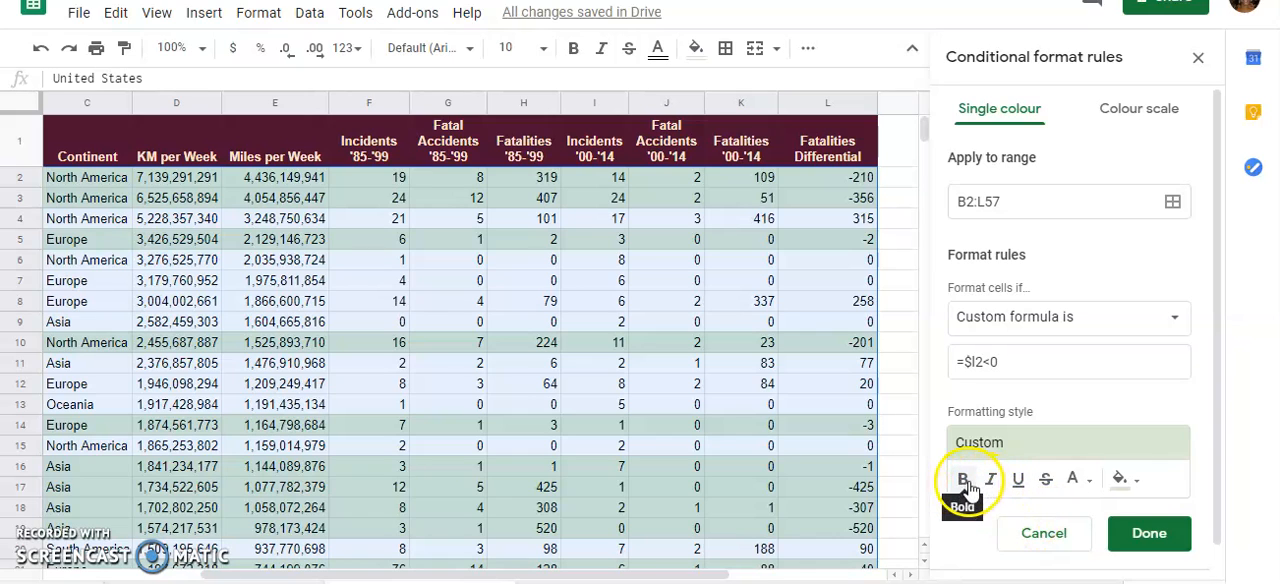
left_click(1076, 482)
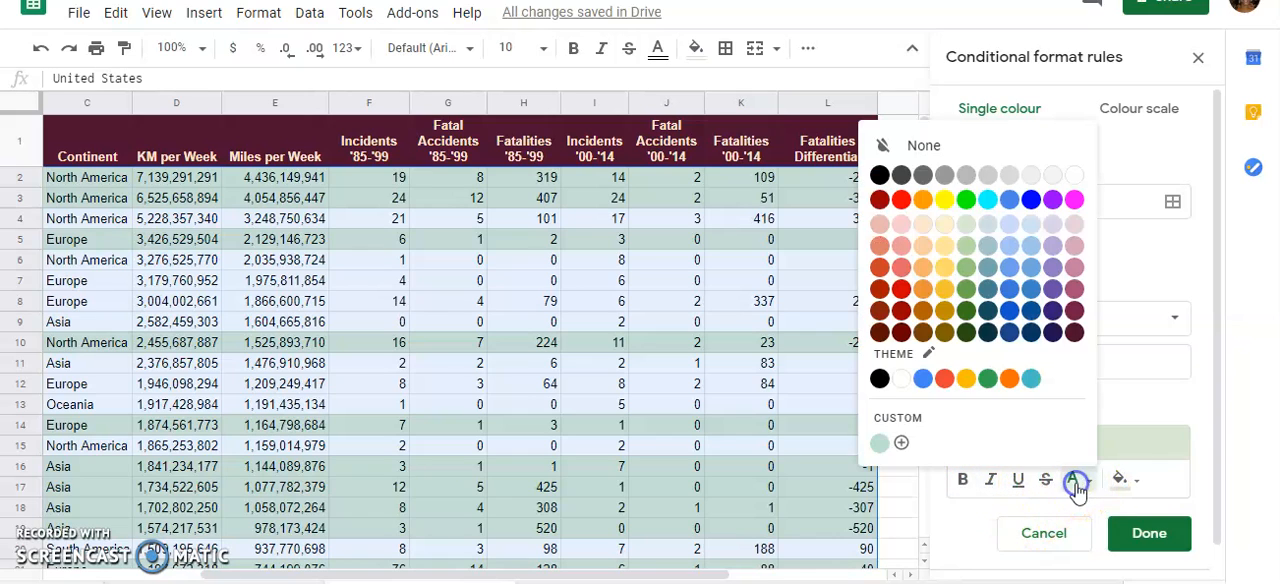
left_click(967, 294)
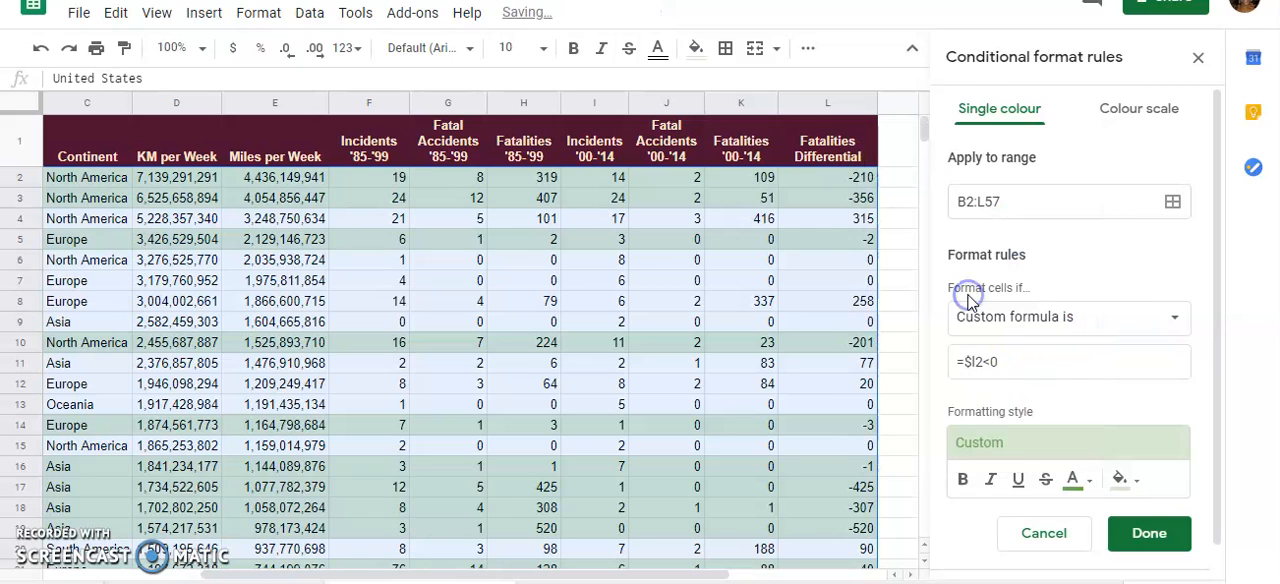
left_click(1078, 480)
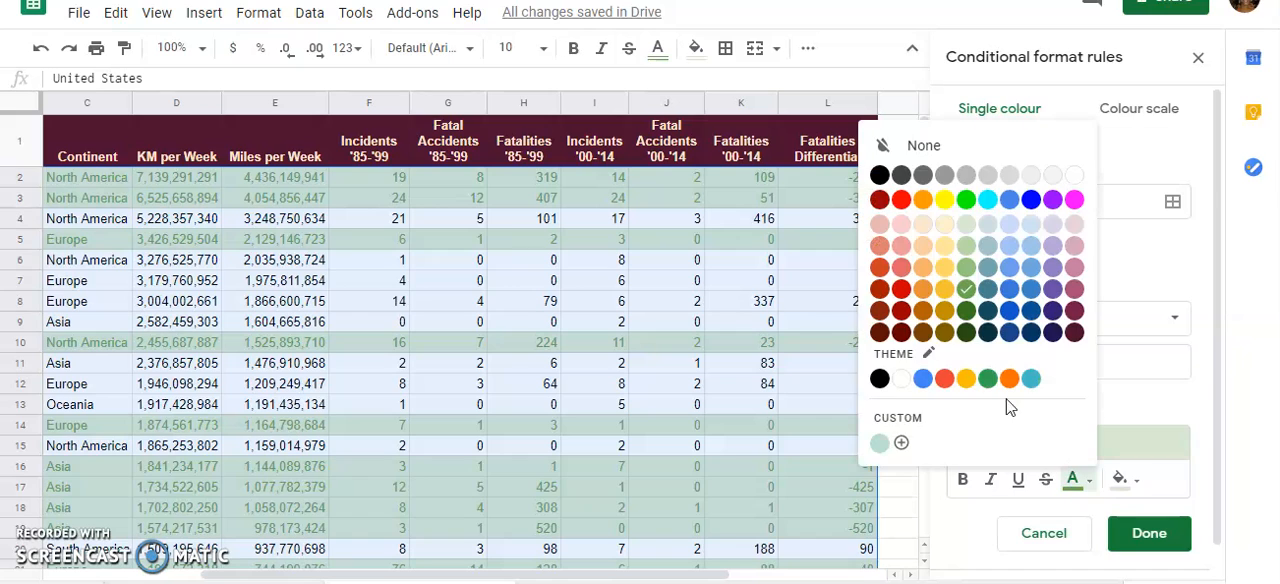
left_click(972, 331)
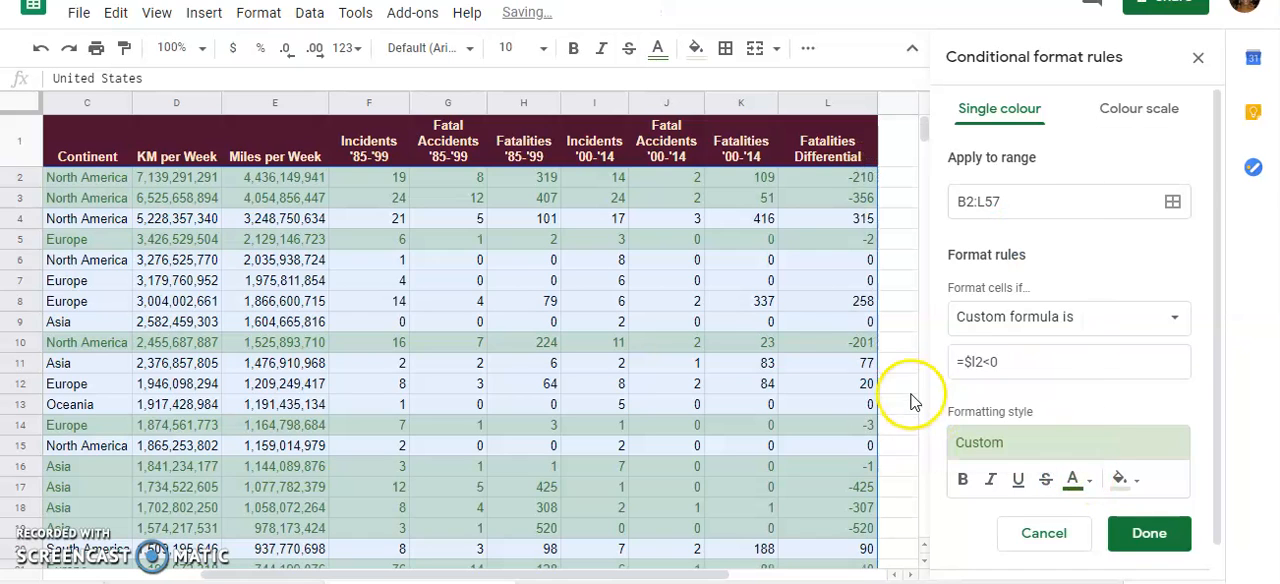
left_click(1078, 484)
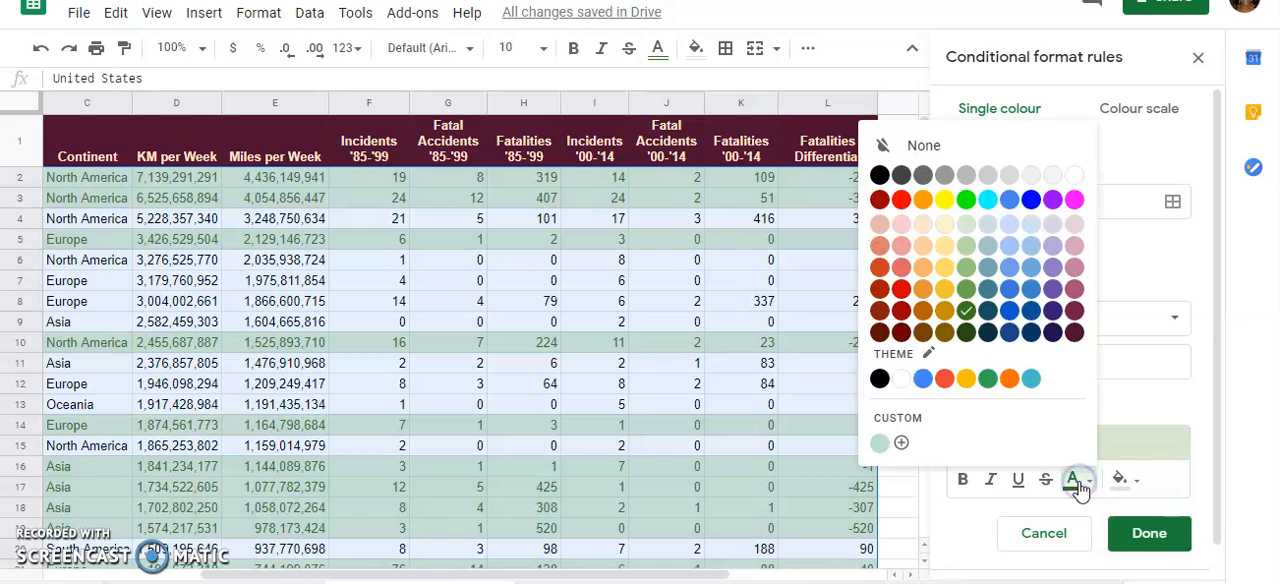
left_click(968, 330)
left_click(1068, 480)
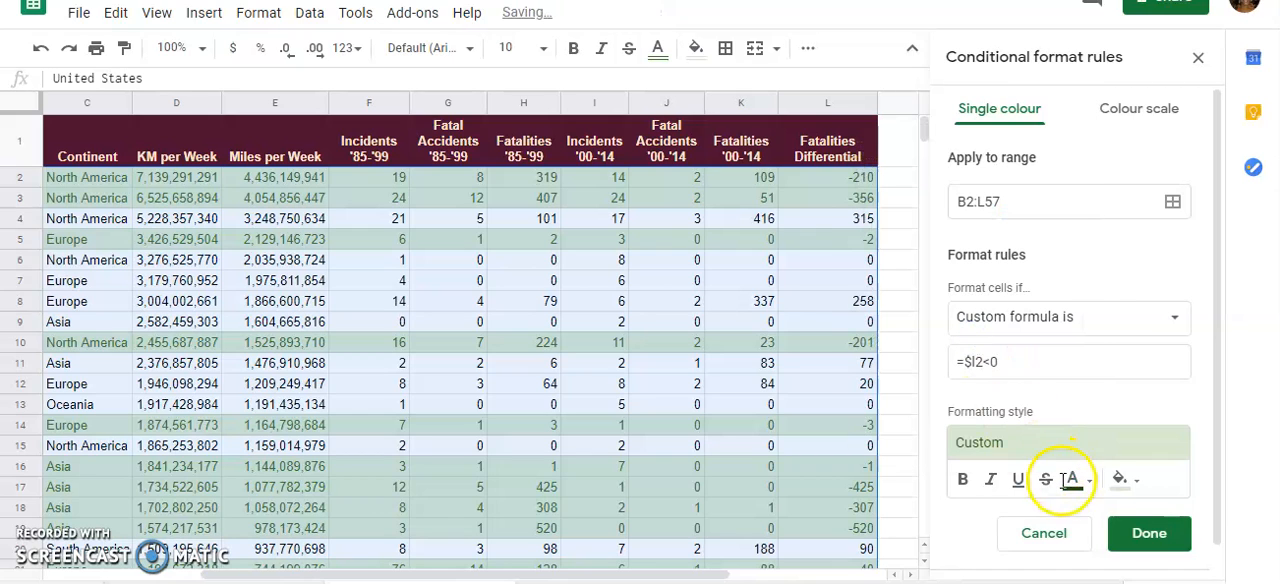
Try italic and bold text in the rule's formatting style
left_click(993, 482)
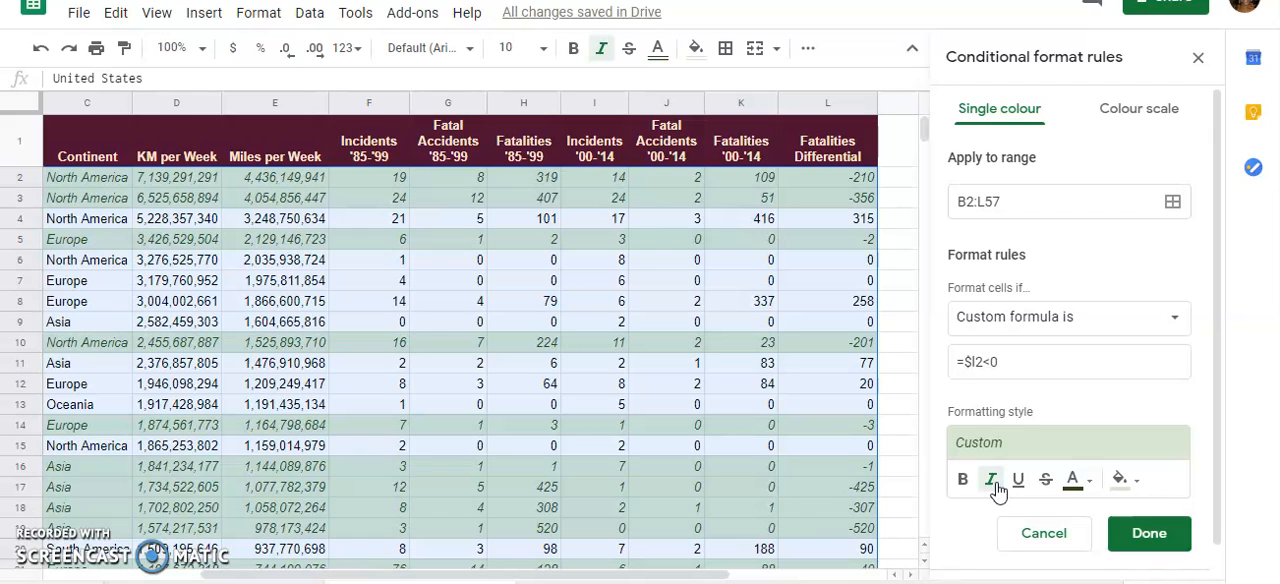
left_click(995, 483)
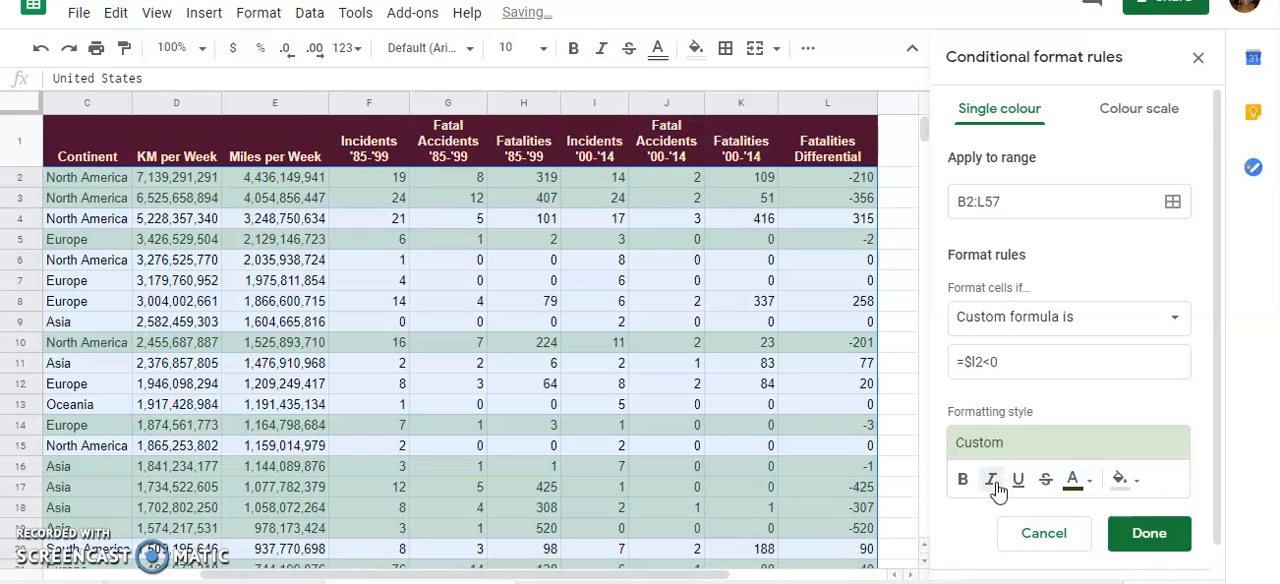
left_click(962, 482)
left_click(962, 482)
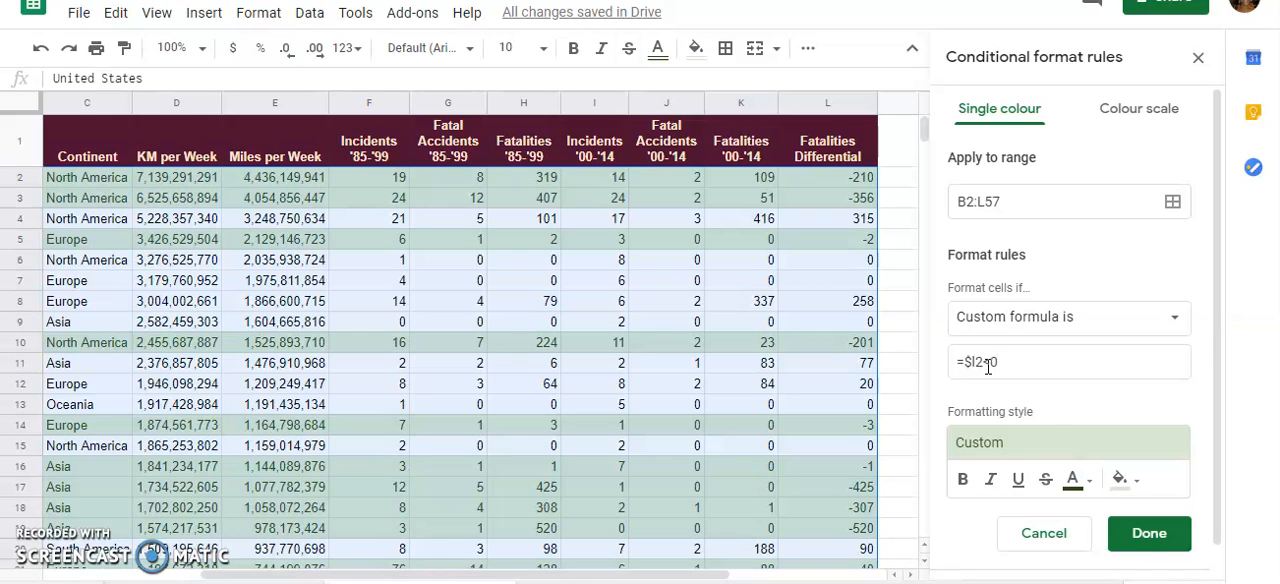
Save the conditional formatting rule, closing the rules list, and review the highlighted rows throughout the sheet
left_click(1152, 545)
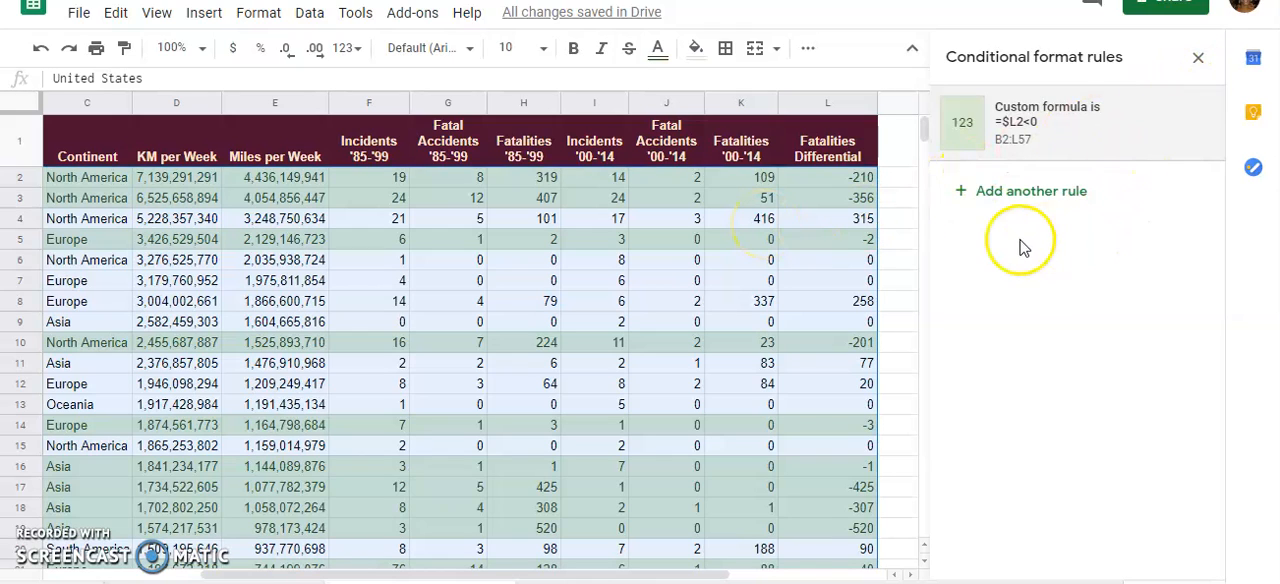
left_click(1198, 58)
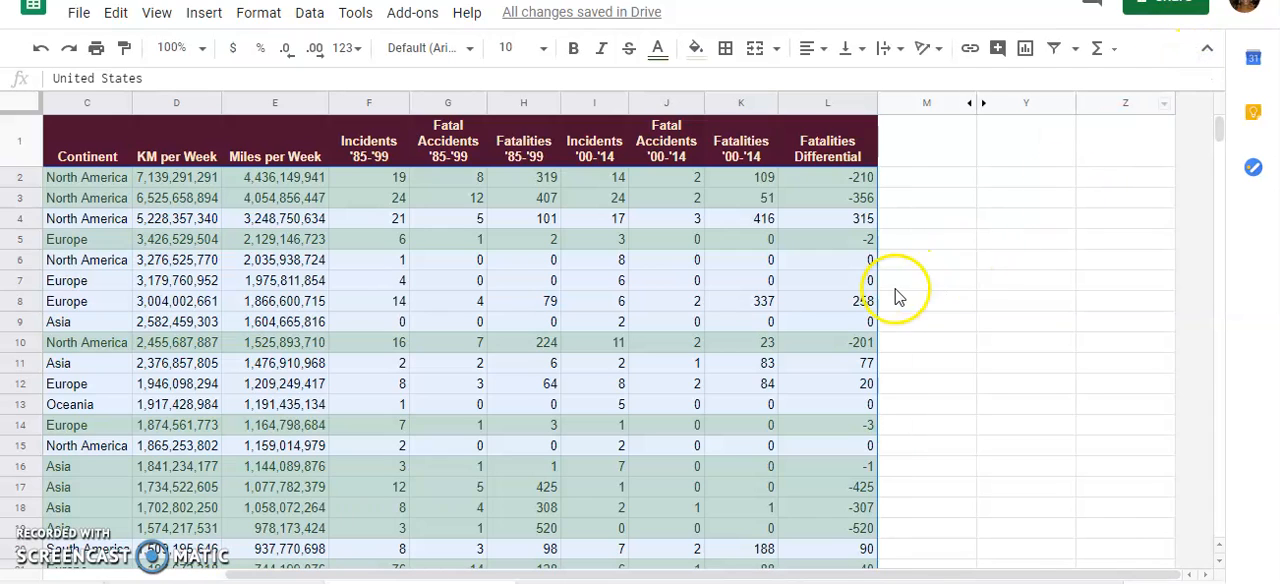
left_click(894, 280)
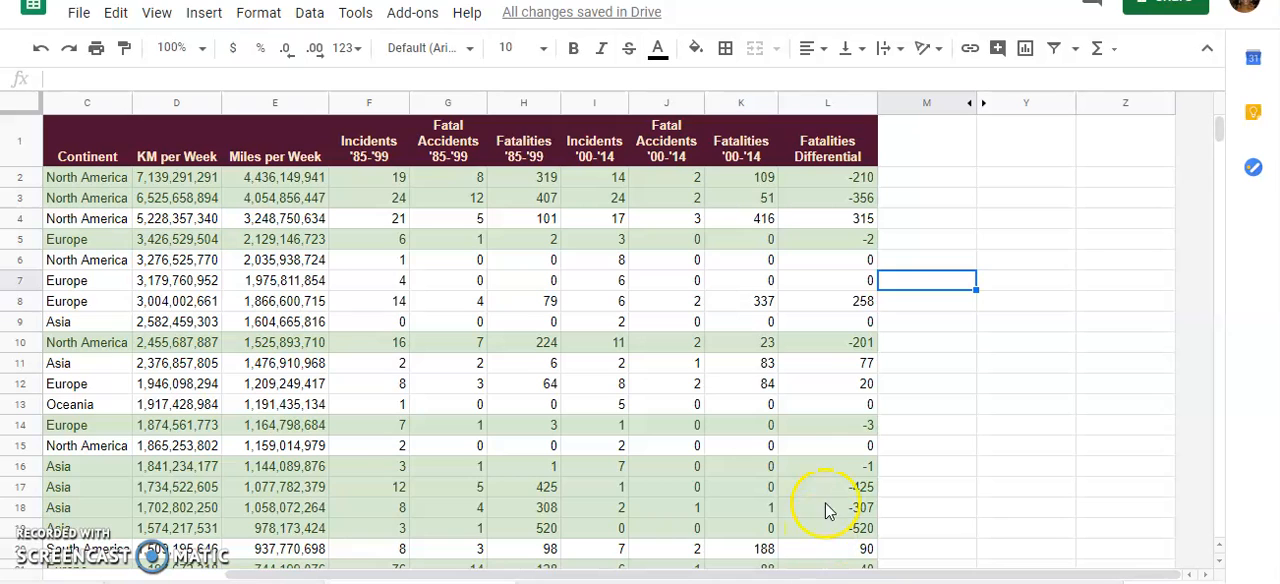
scroll(828, 407, "down", 2)
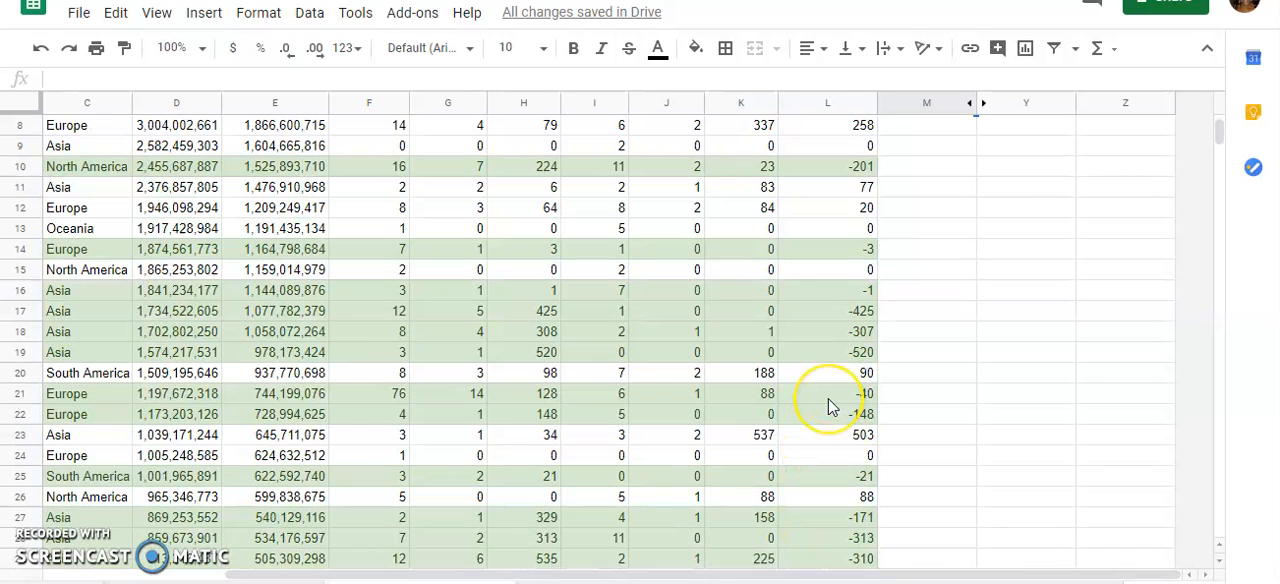
scroll(828, 407, "down", 3)
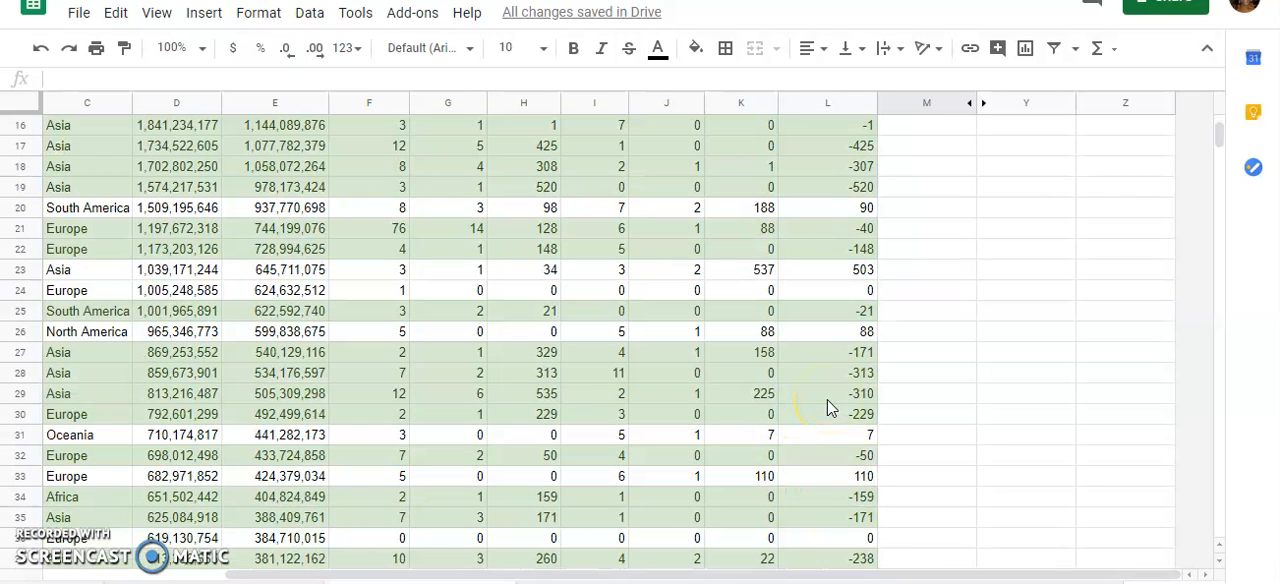
scroll(830, 409, "up", 3)
scroll(840, 418, "up", 3)
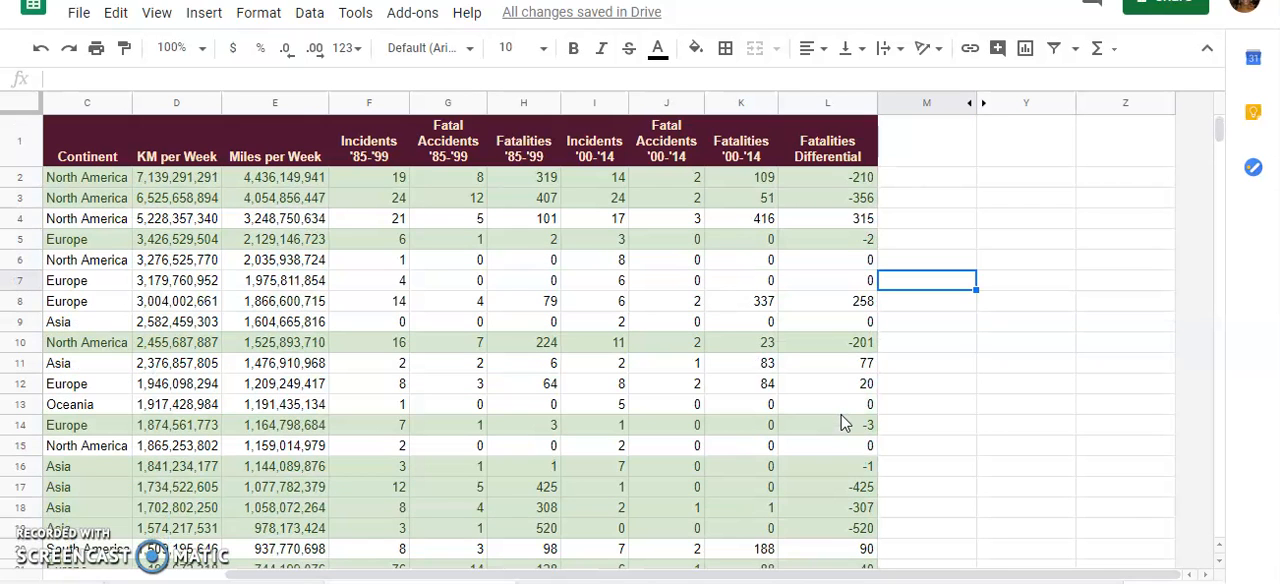